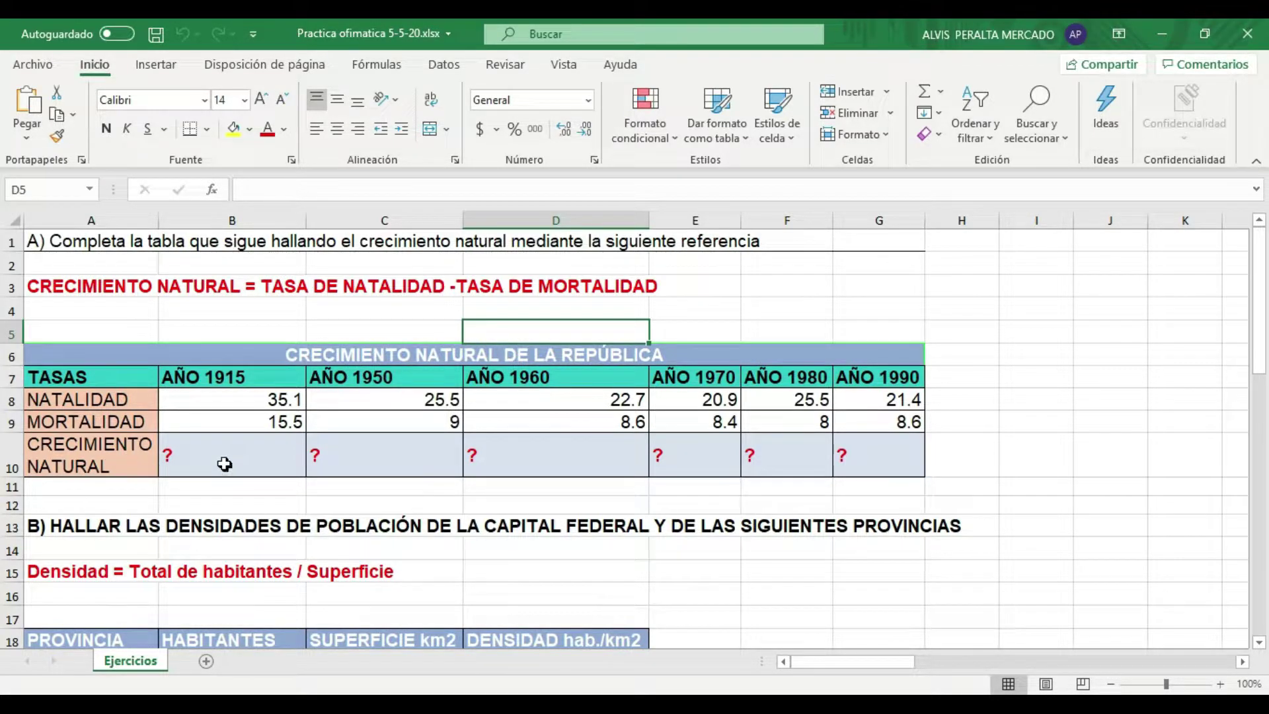
Step: Look over the natural-growth cells from 1915 to 1980, returning to the 1915 cell
{"action": "left_click", "coordinate": [258, 469]}
{"action": "left_click", "coordinate": [344, 471]}
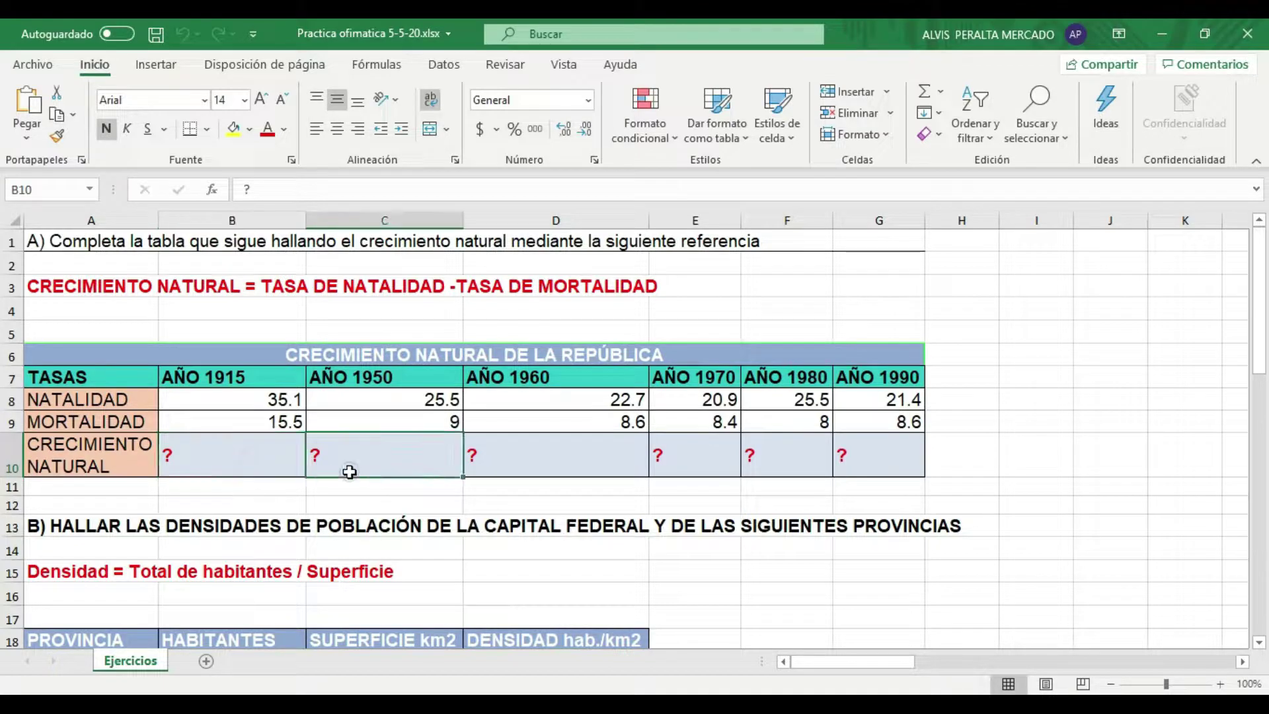
{"action": "left_click_drag", "start_coordinate": [687, 473], "coordinate": [770, 480]}
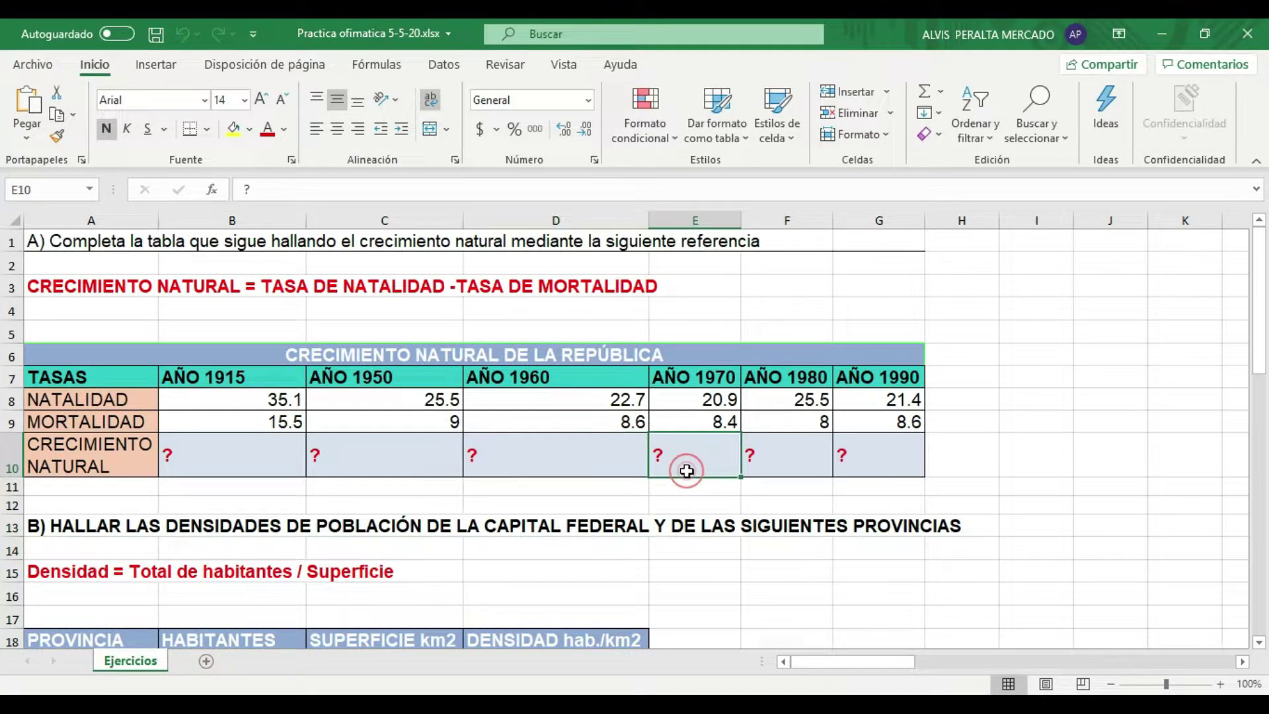
{"action": "left_click", "coordinate": [771, 470]}
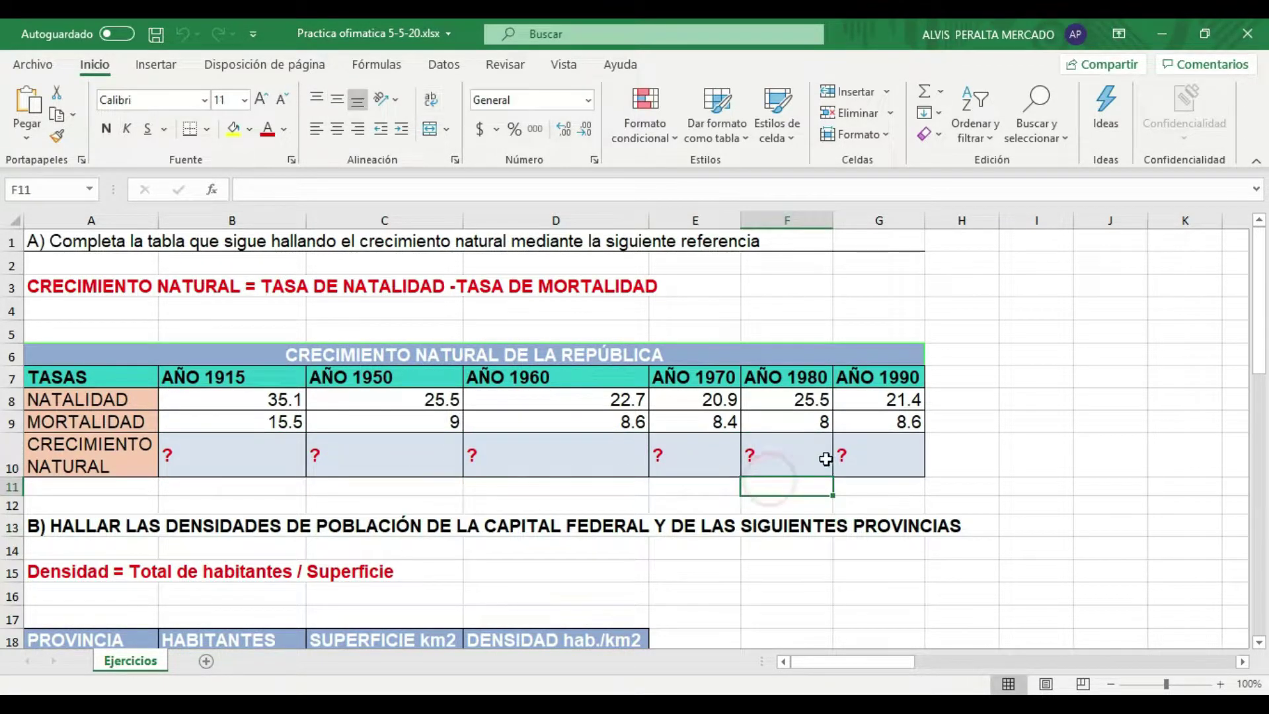
{"action": "left_click", "coordinate": [778, 458]}
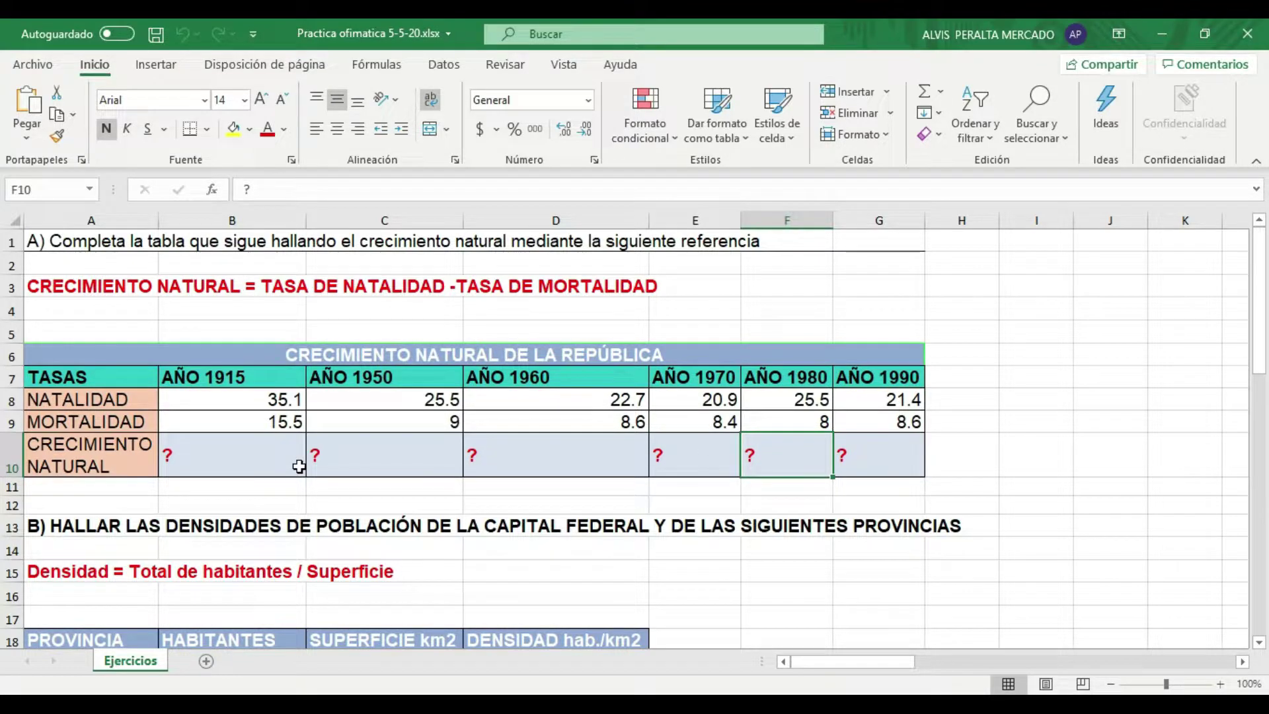
{"action": "left_click", "coordinate": [230, 464]}
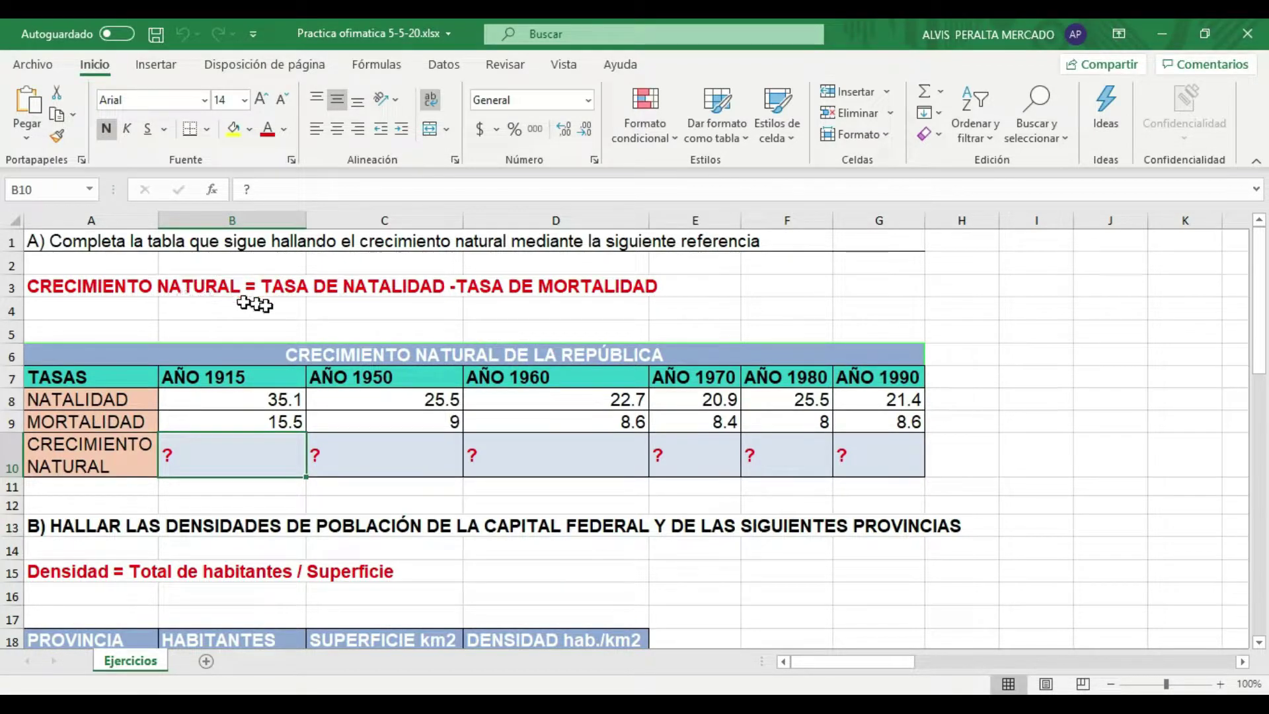
{"action": "left_click", "coordinate": [208, 448]}
{"action": "left_click", "coordinate": [216, 458]}
Step: Replace the ? in B10 with =B8-B9, giving 19.6
{"action": "left_click", "coordinate": [273, 185]}
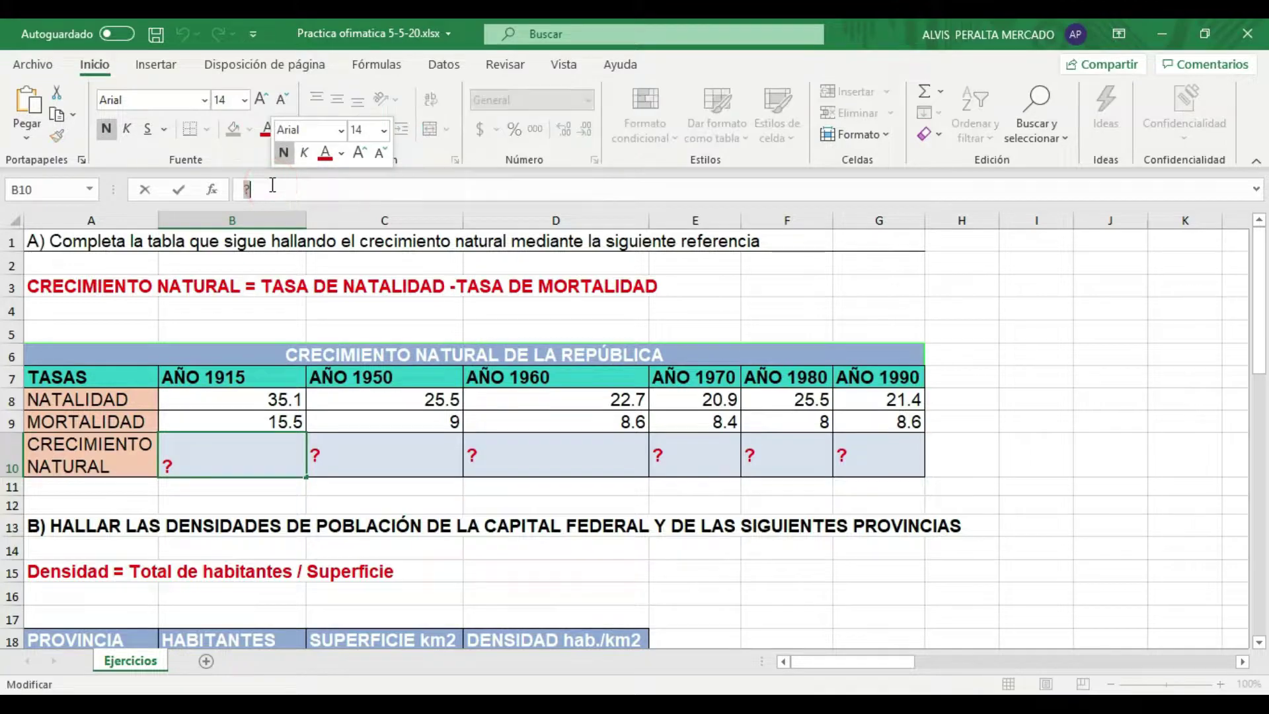
{"action": "key", "text": "BackSpace"}
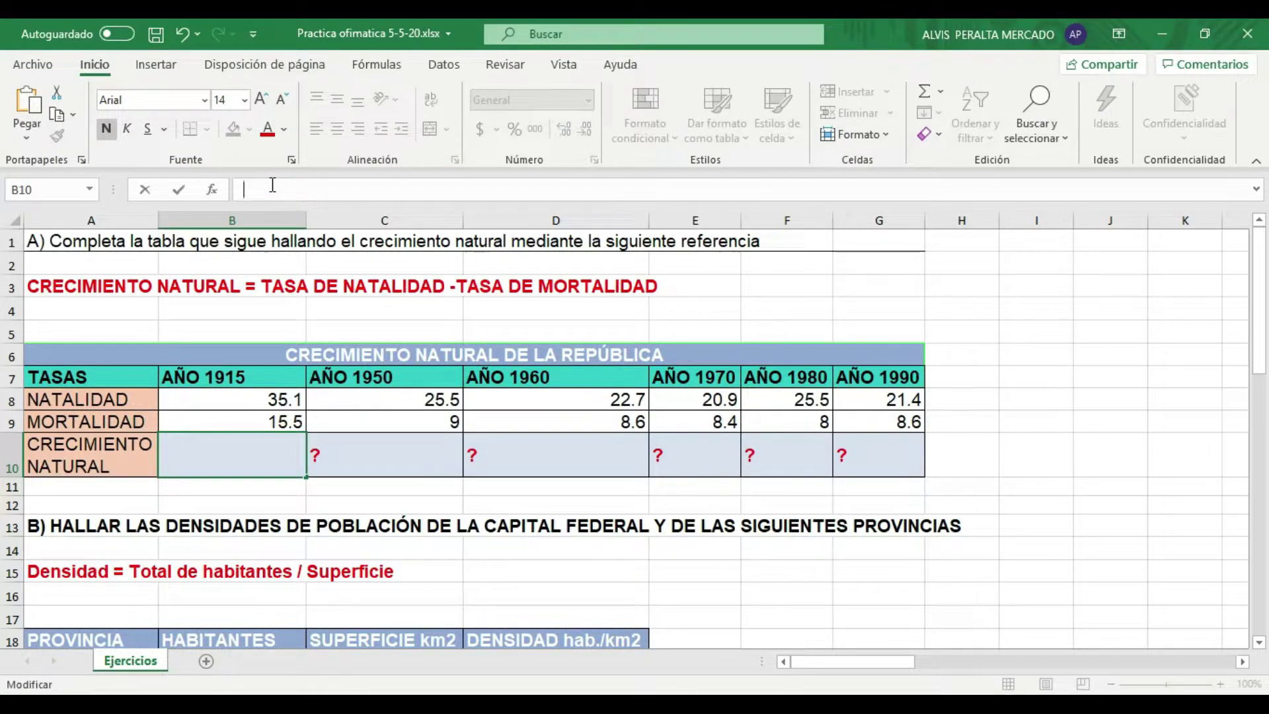
{"action": "type", "text": "="}
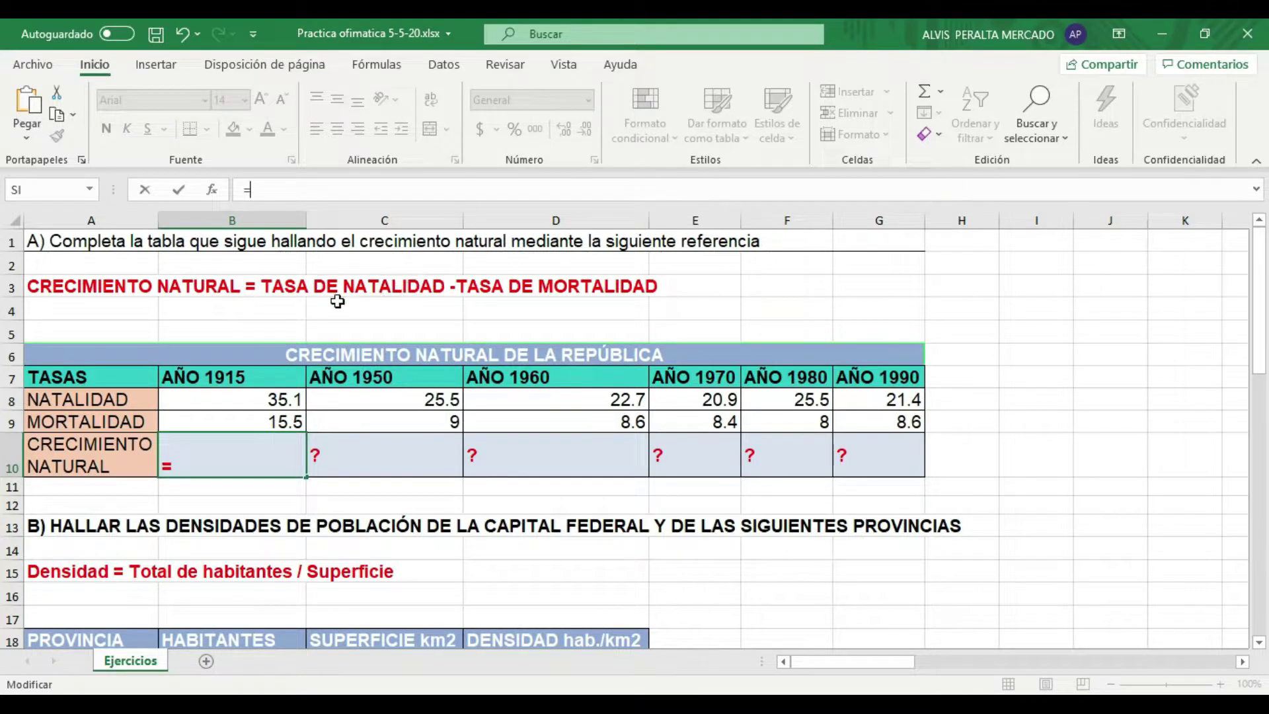
{"action": "left_click", "coordinate": [184, 399]}
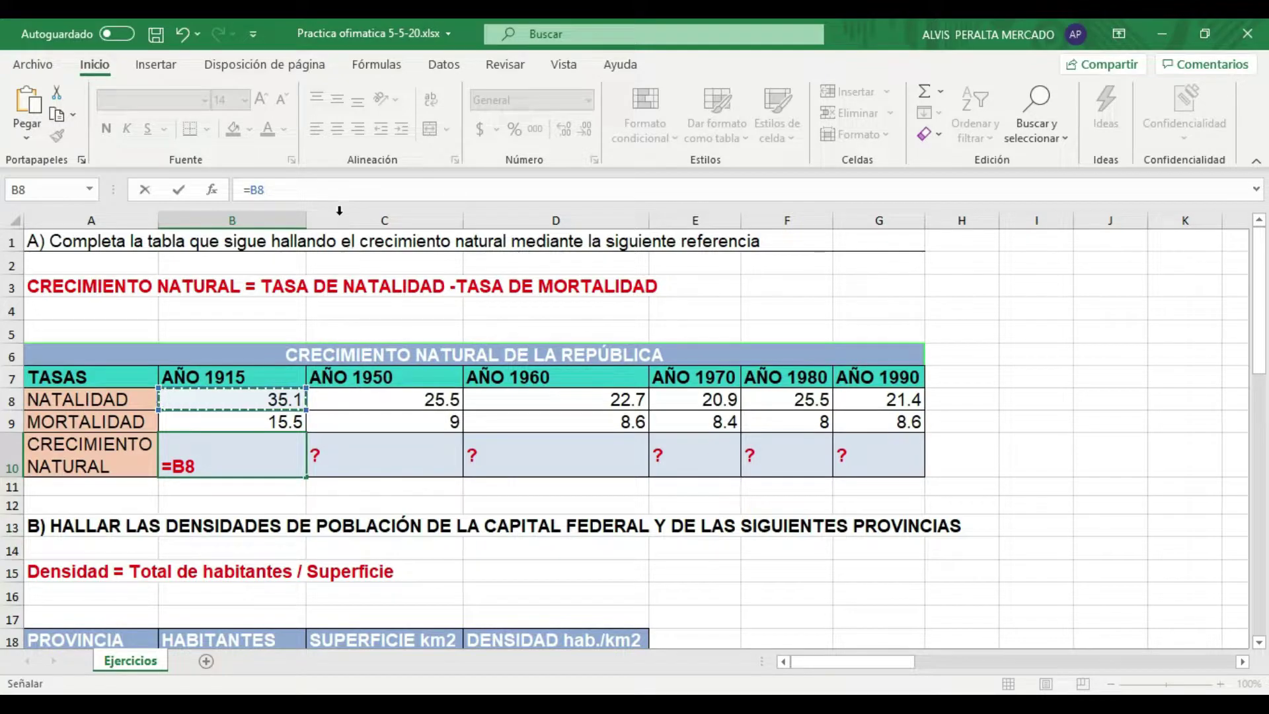
{"action": "type", "text": "-"}
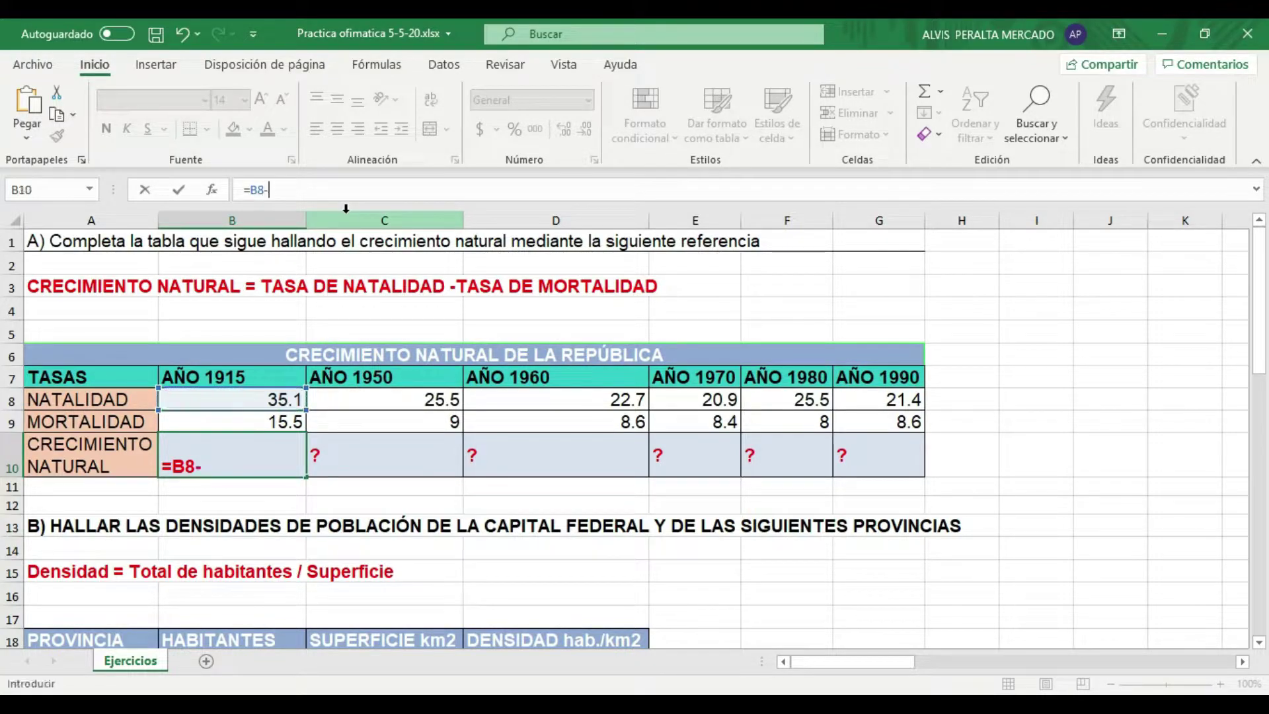
{"action": "left_click", "coordinate": [215, 422]}
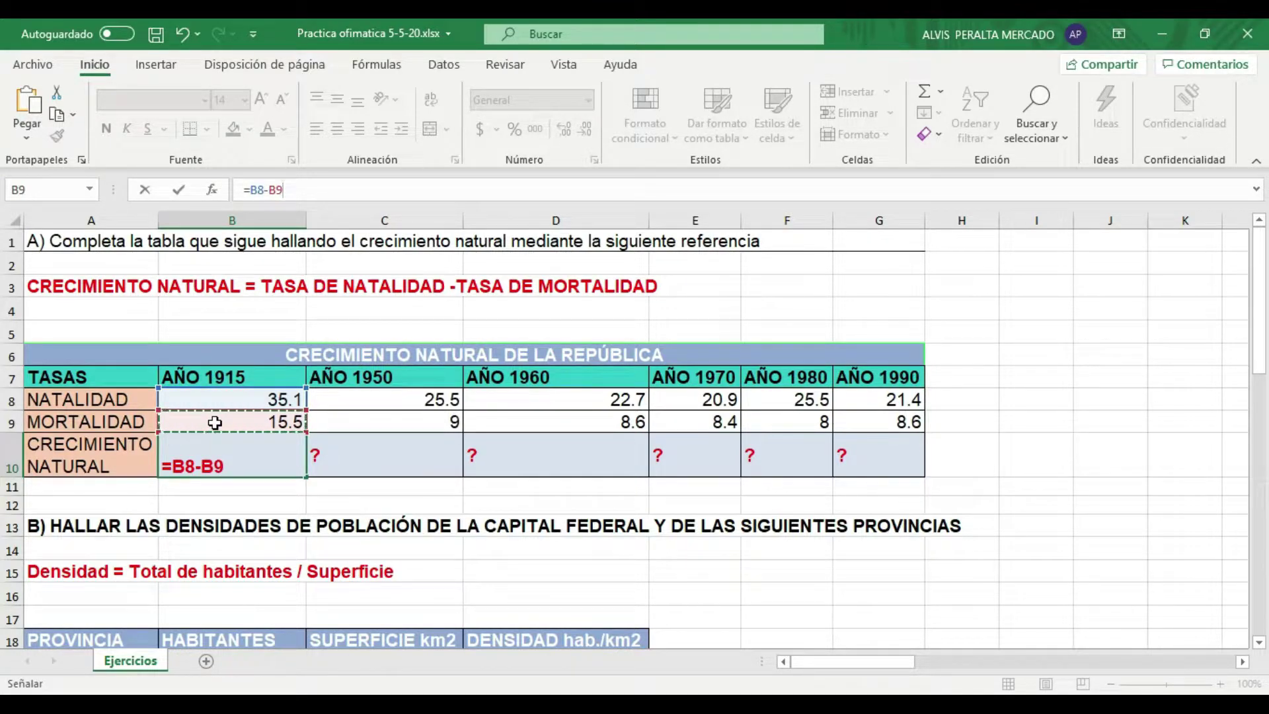
{"action": "key", "text": "Return"}
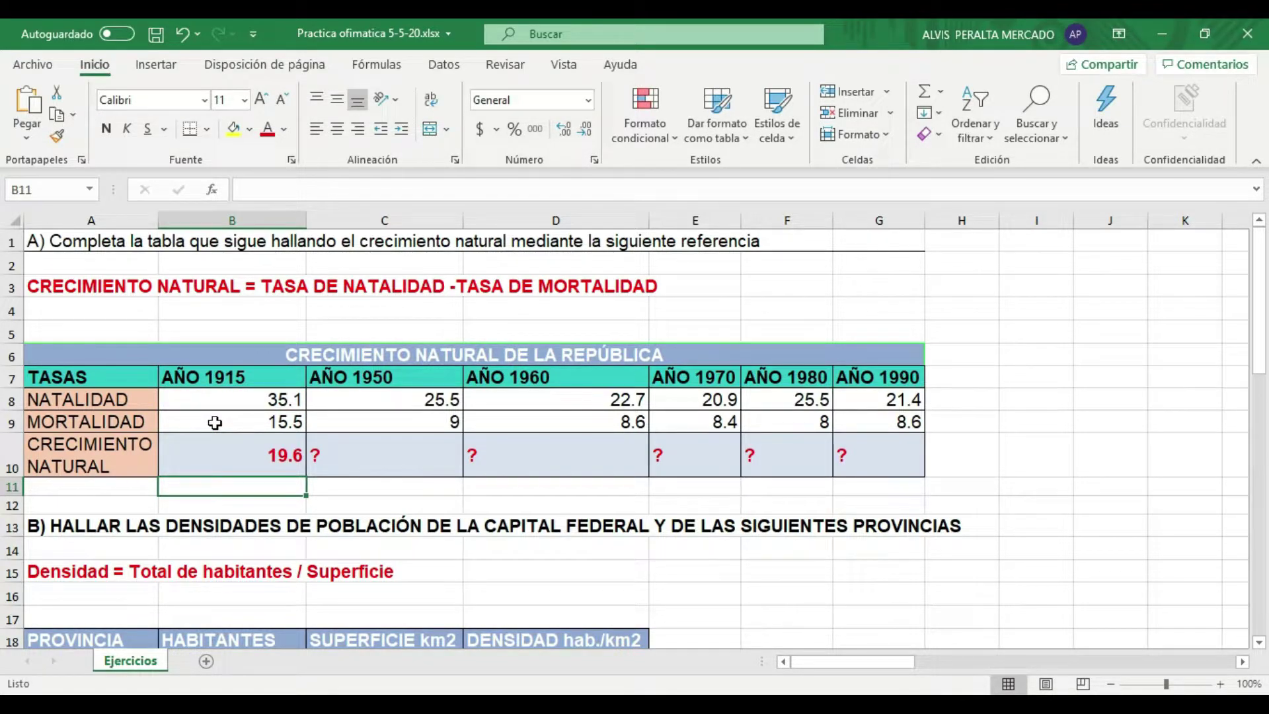
{"action": "left_click", "coordinate": [213, 461]}
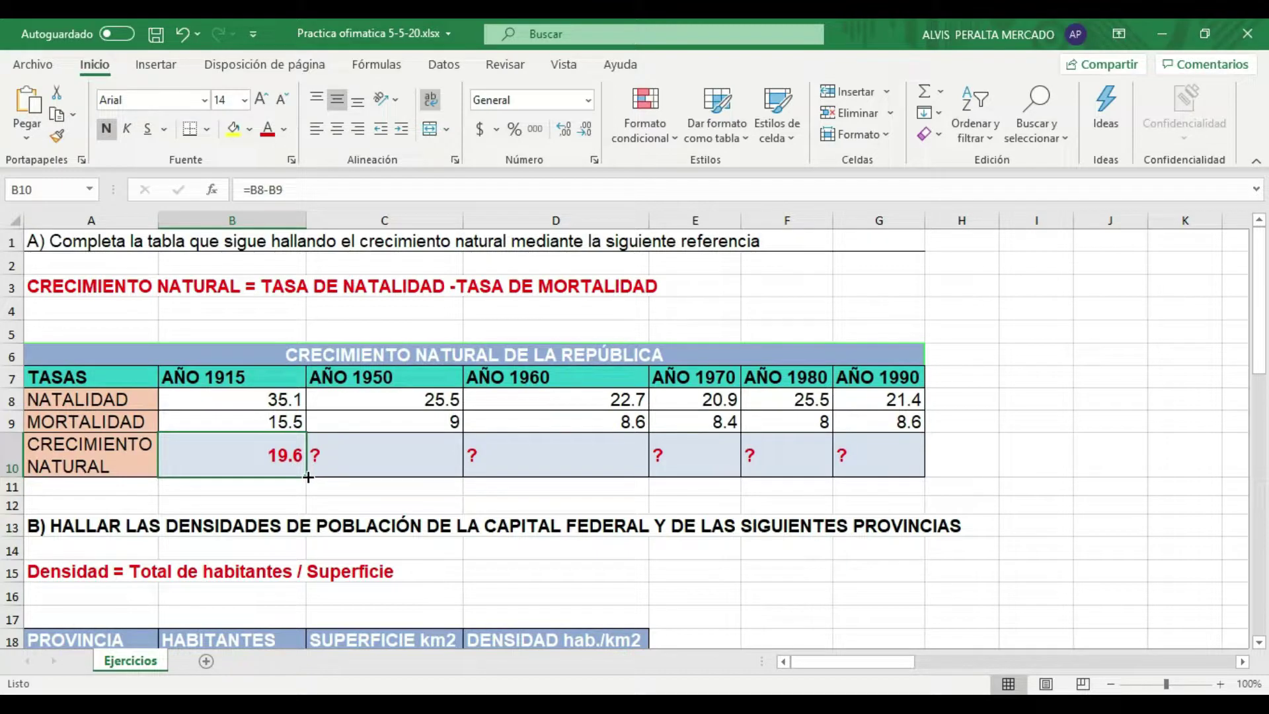
Step: Fill B10's growth formula right to G10, giving 16.5, 14.1, 12.5, 17.5 and 12.8
{"action": "left_click_drag", "start_coordinate": [313, 471], "coordinate": [899, 494]}
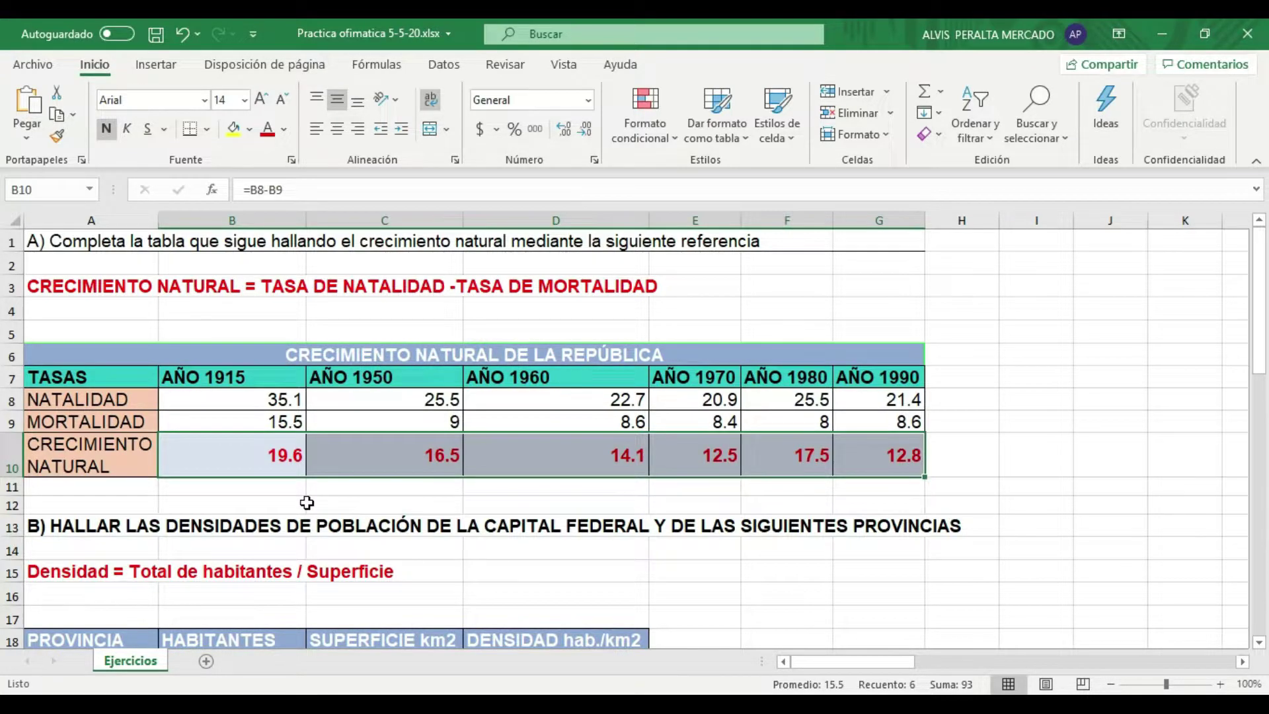
{"action": "scroll", "coordinate": [307, 503], "scroll_direction": "down", "scroll_amount": 1}
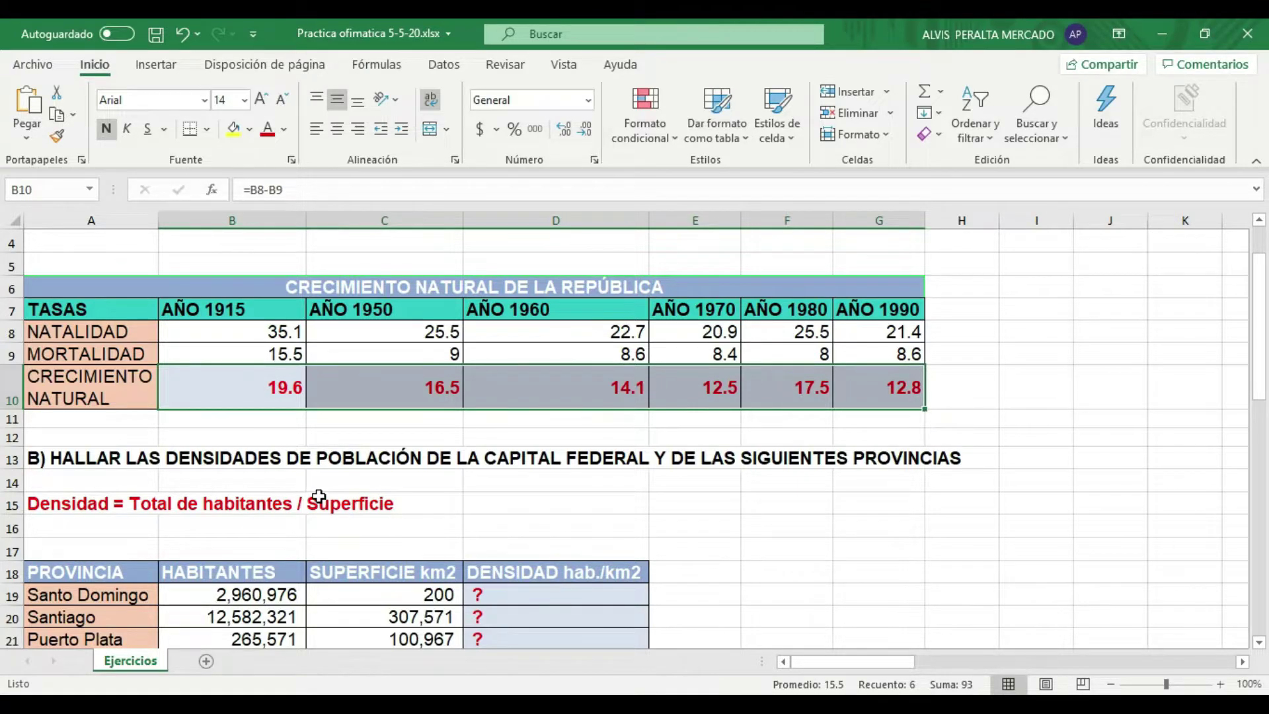
Step: Scroll to the province table and clear the ? placeholder in D19
{"action": "scroll", "coordinate": [311, 489], "scroll_direction": "down", "scroll_amount": 2}
{"action": "scroll", "coordinate": [319, 496], "scroll_direction": "down", "scroll_amount": 1}
{"action": "scroll", "coordinate": [320, 496], "scroll_direction": "up", "scroll_amount": 1}
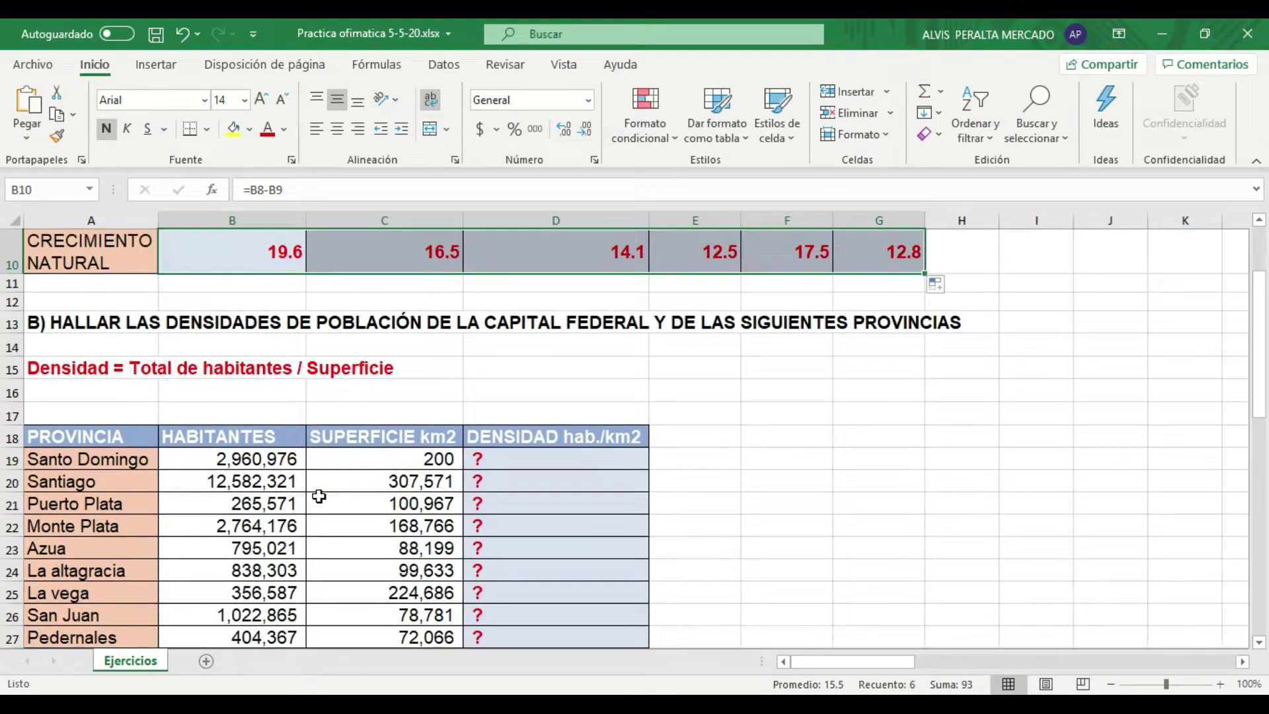
{"action": "scroll", "coordinate": [320, 496], "scroll_direction": "down", "scroll_amount": 1}
{"action": "scroll", "coordinate": [320, 496], "scroll_direction": "down", "scroll_amount": 1}
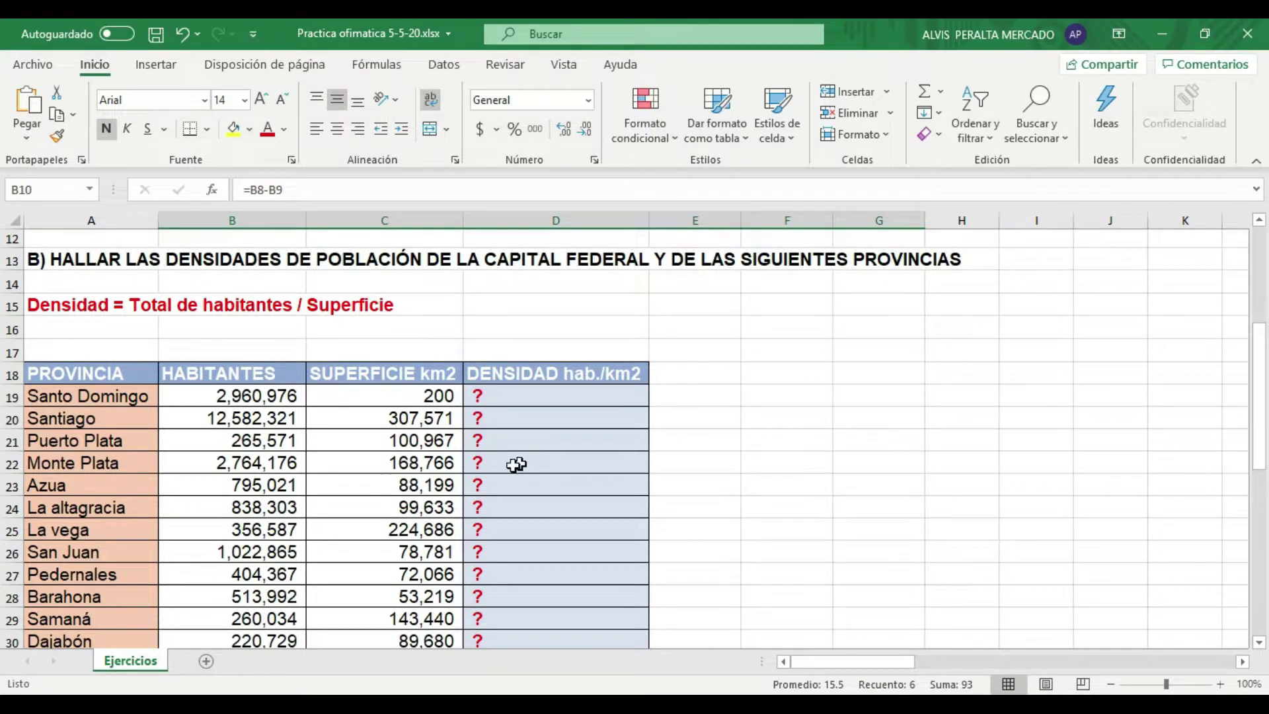
{"action": "left_click", "coordinate": [563, 397]}
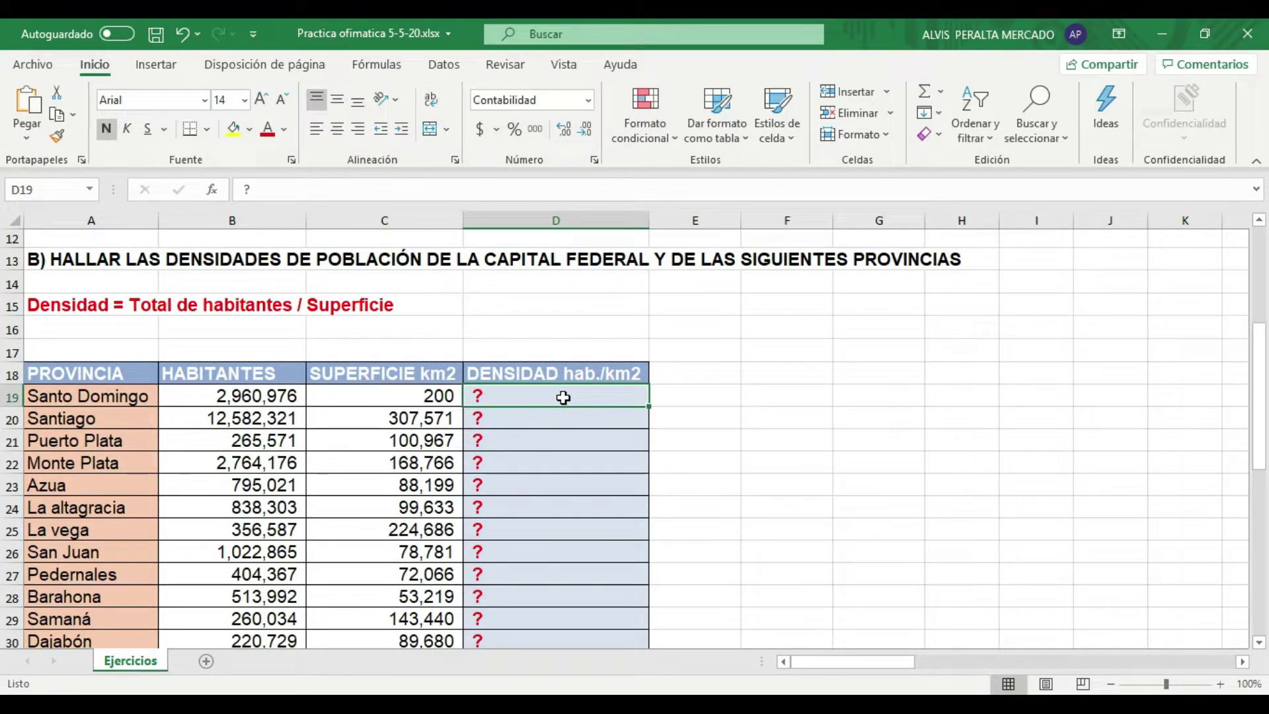
{"action": "left_click", "coordinate": [388, 188]}
{"action": "double_click", "coordinate": [389, 188]}
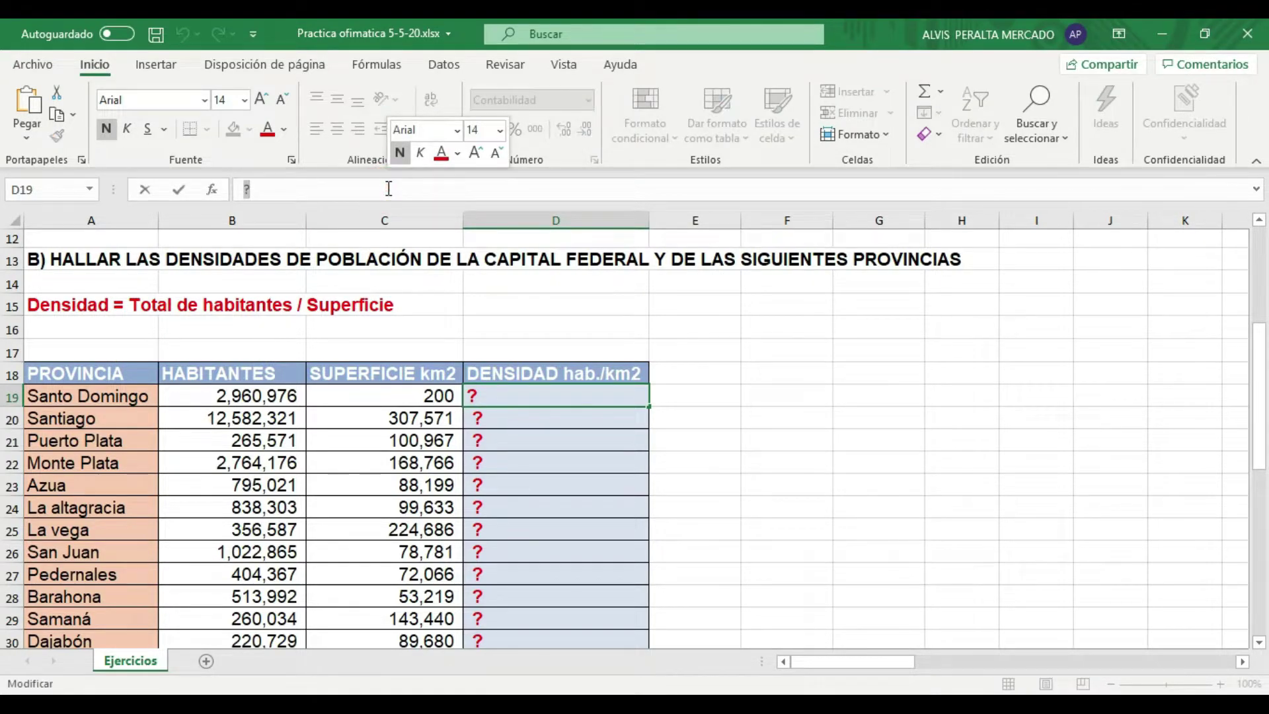
{"action": "key", "text": "BackSpace"}
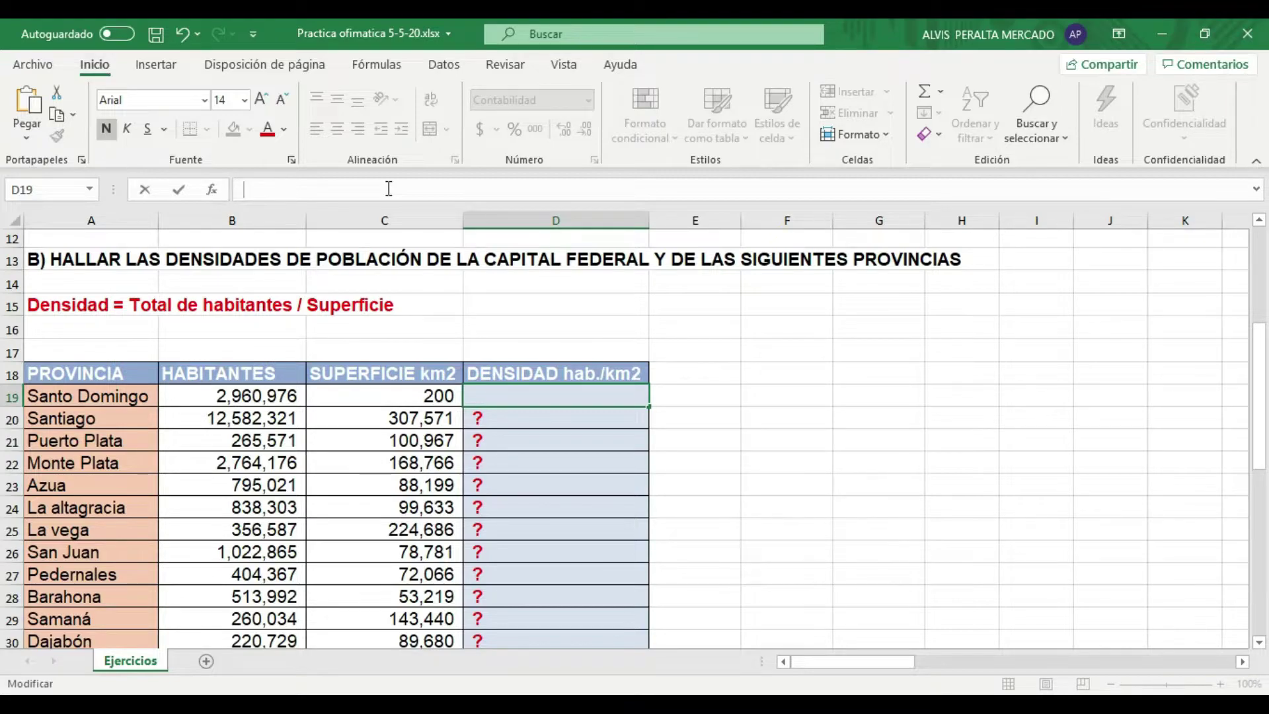
Step: Enter =B19/C19 in D19, showing Santo Domingo's density of 14,805
{"action": "type", "text": "="}
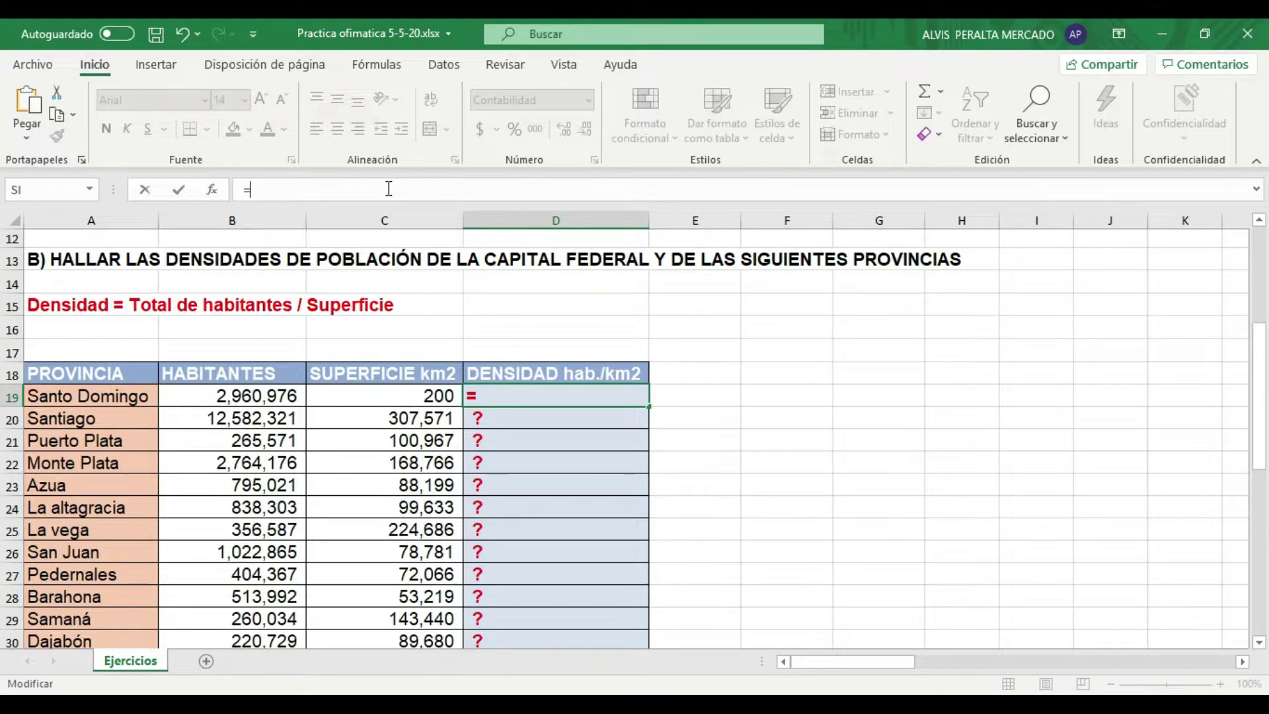
{"action": "left_click", "coordinate": [231, 397]}
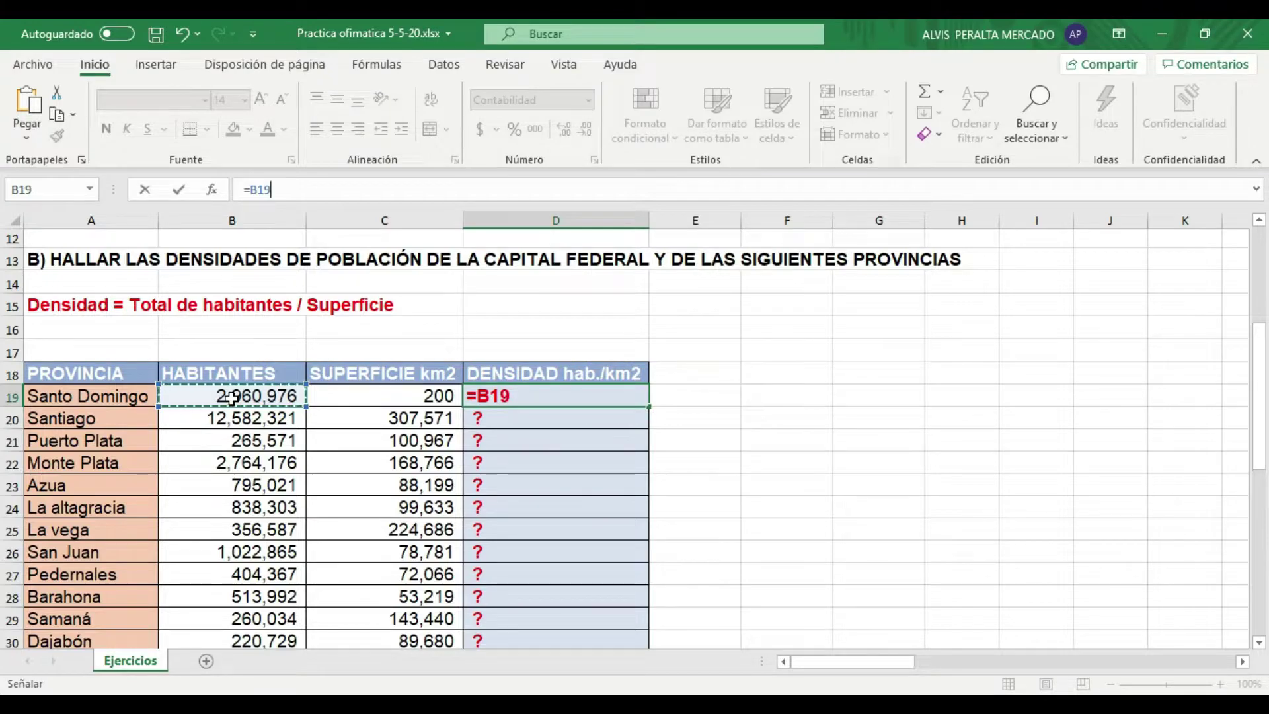
{"action": "type", "text": "/"}
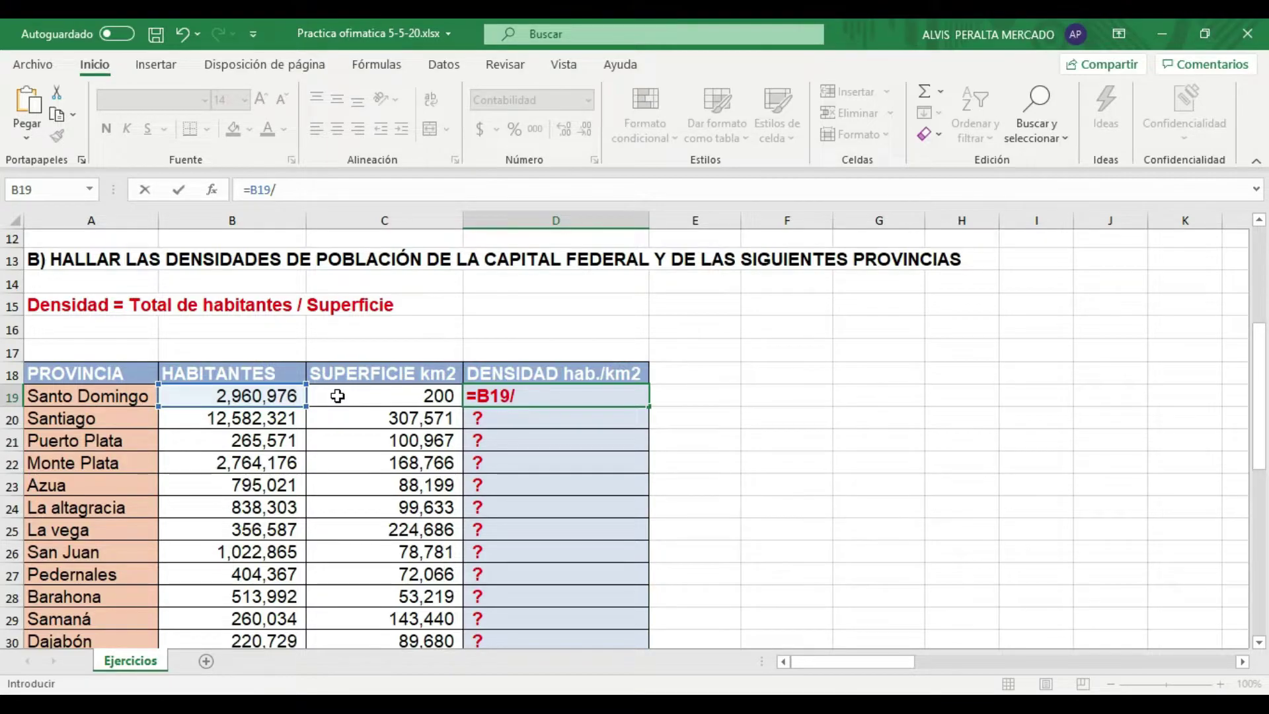
{"action": "left_click", "coordinate": [338, 396]}
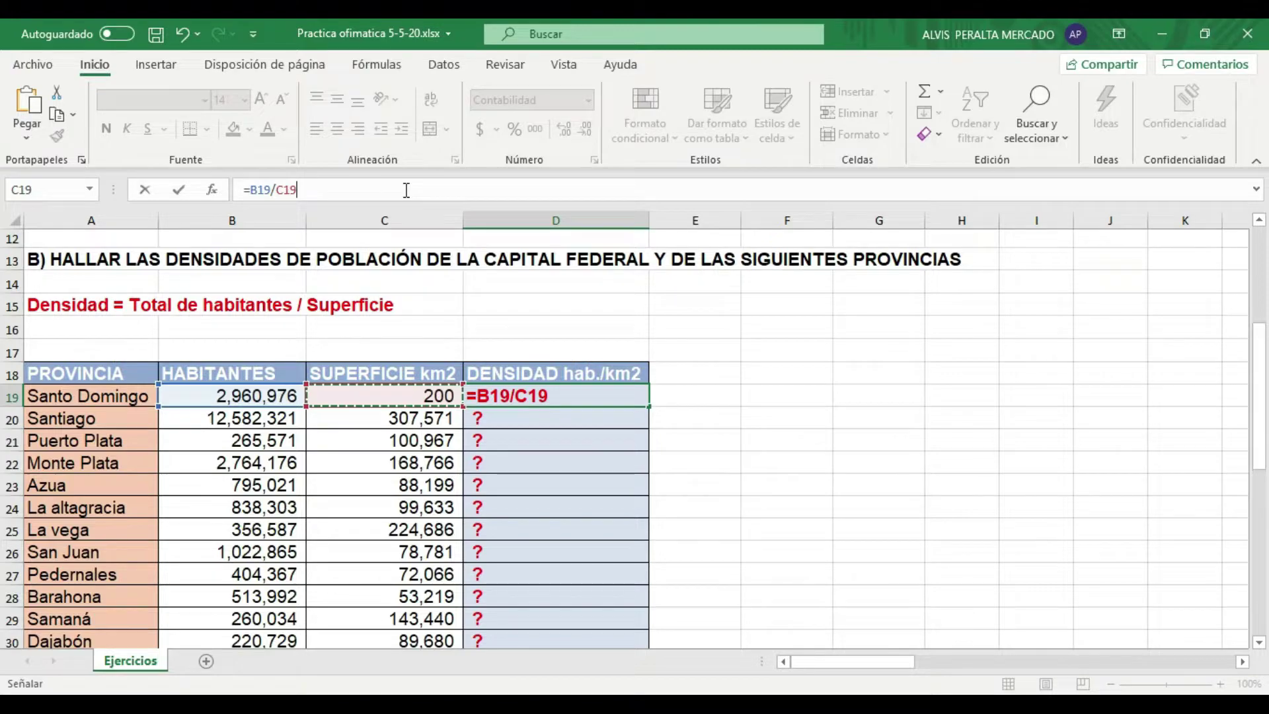
{"action": "key", "text": "Return"}
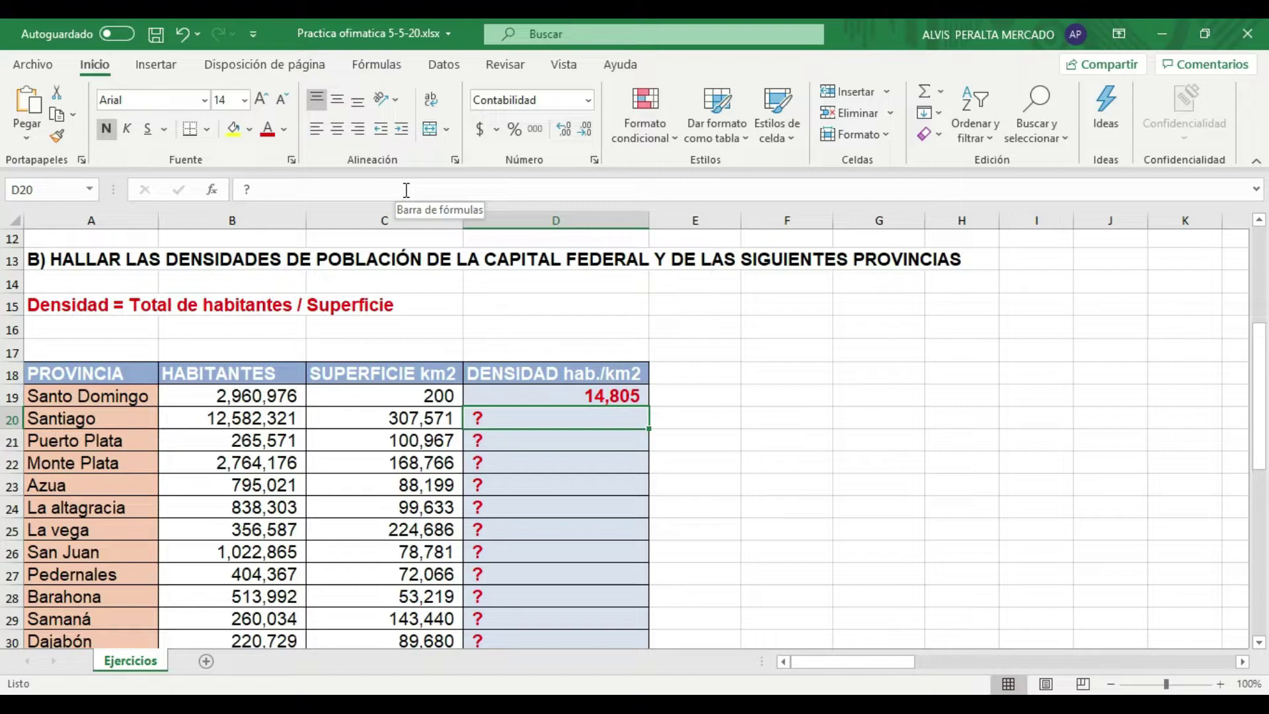
Step: Copy D19's density formula down to D32, from Santiago's 41 to Monte Cristi's 26
{"action": "left_click", "coordinate": [638, 397]}
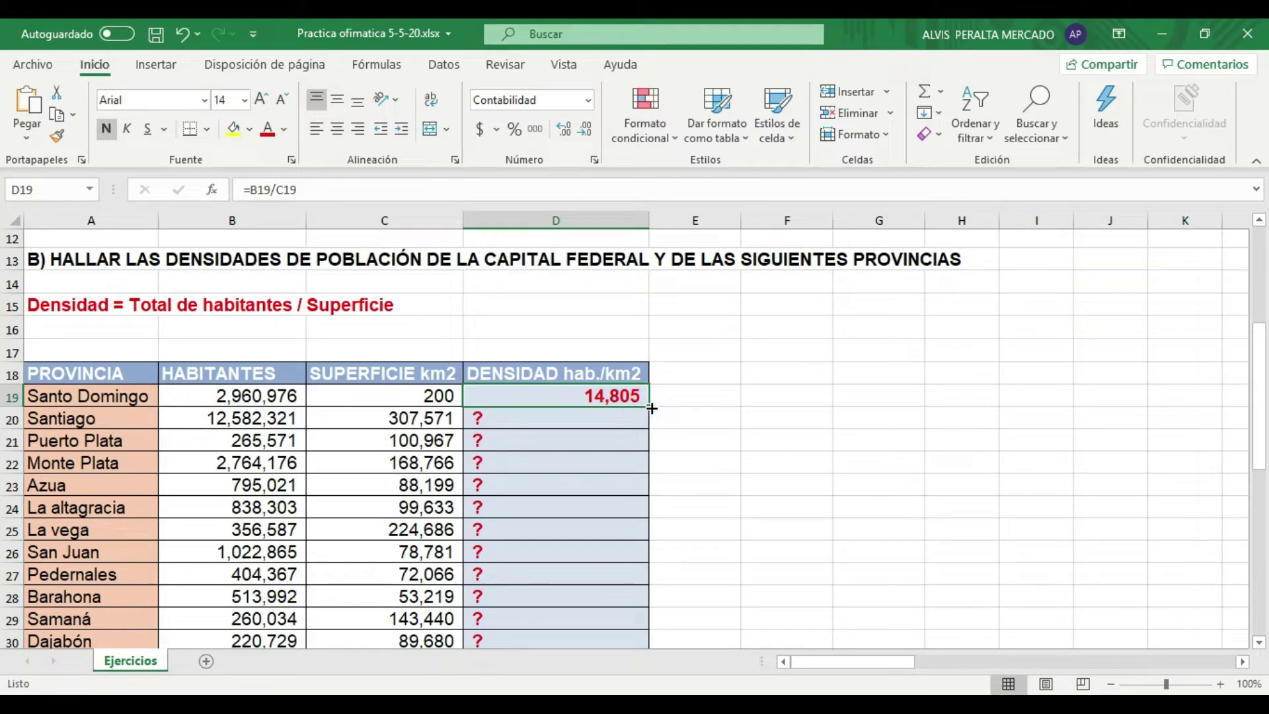
{"action": "mouse_move", "coordinate": [649, 405]}
{"action": "left_mouse_down"}
{"action": "mouse_move", "coordinate": [649, 452]}
{"action": "mouse_move", "coordinate": [595, 605]}
{"action": "left_mouse_up"}
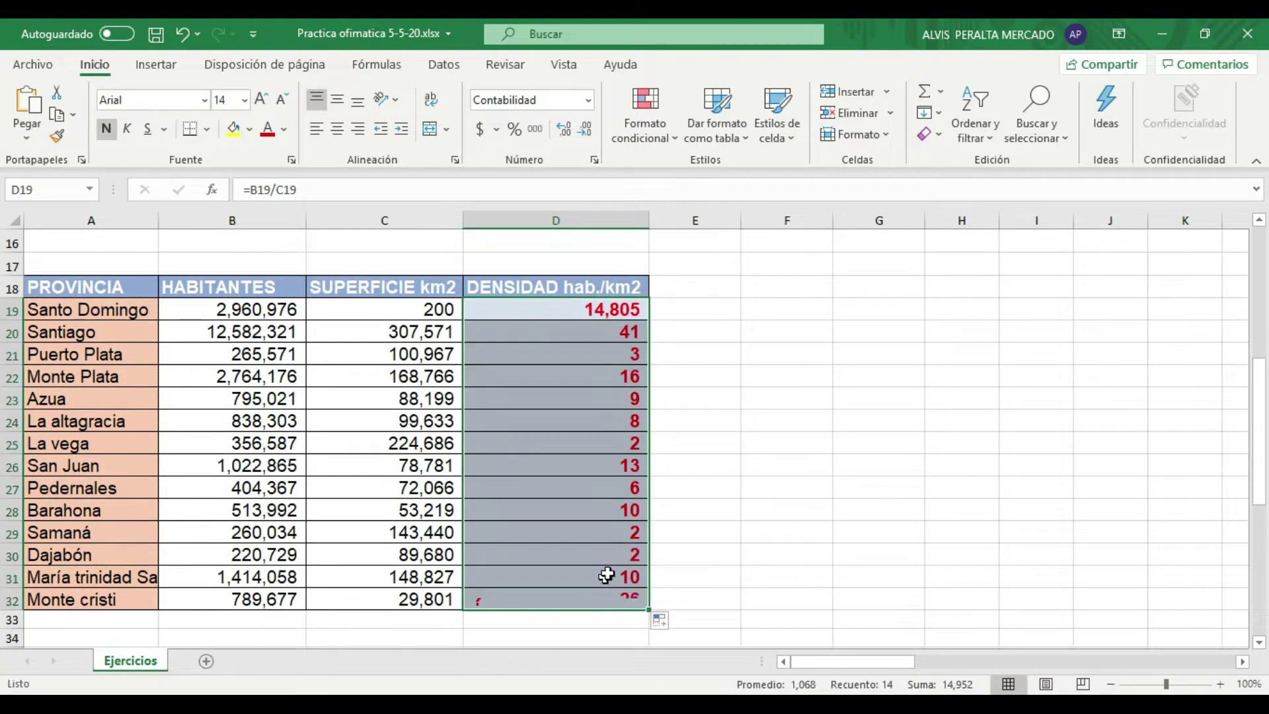
{"action": "left_click", "coordinate": [570, 441]}
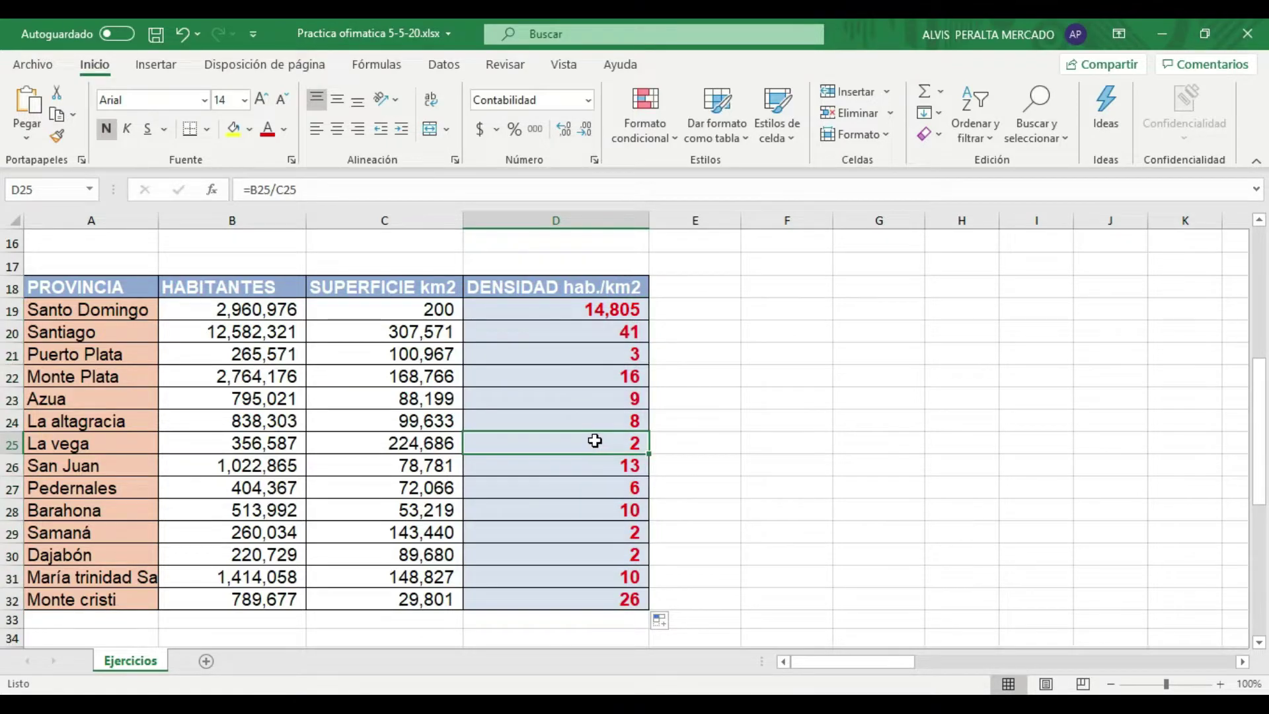
Step: Scroll down to bring the LIBRERÍA table into view
{"action": "scroll", "coordinate": [595, 441], "scroll_direction": "down", "scroll_amount": 2}
{"action": "scroll", "coordinate": [595, 441], "scroll_direction": "down", "scroll_amount": 1}
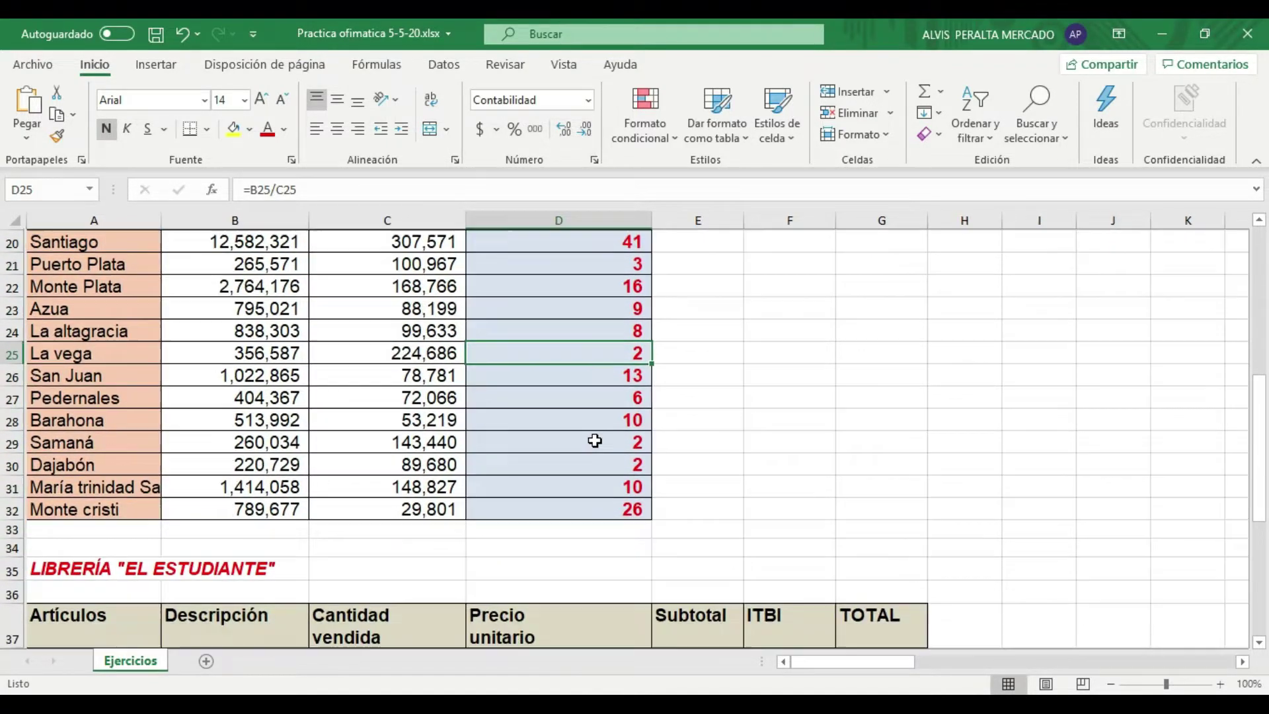
{"action": "scroll", "coordinate": [595, 441], "scroll_direction": "down", "scroll_amount": 2}
{"action": "scroll", "coordinate": [595, 441], "scroll_direction": "down", "scroll_amount": 2}
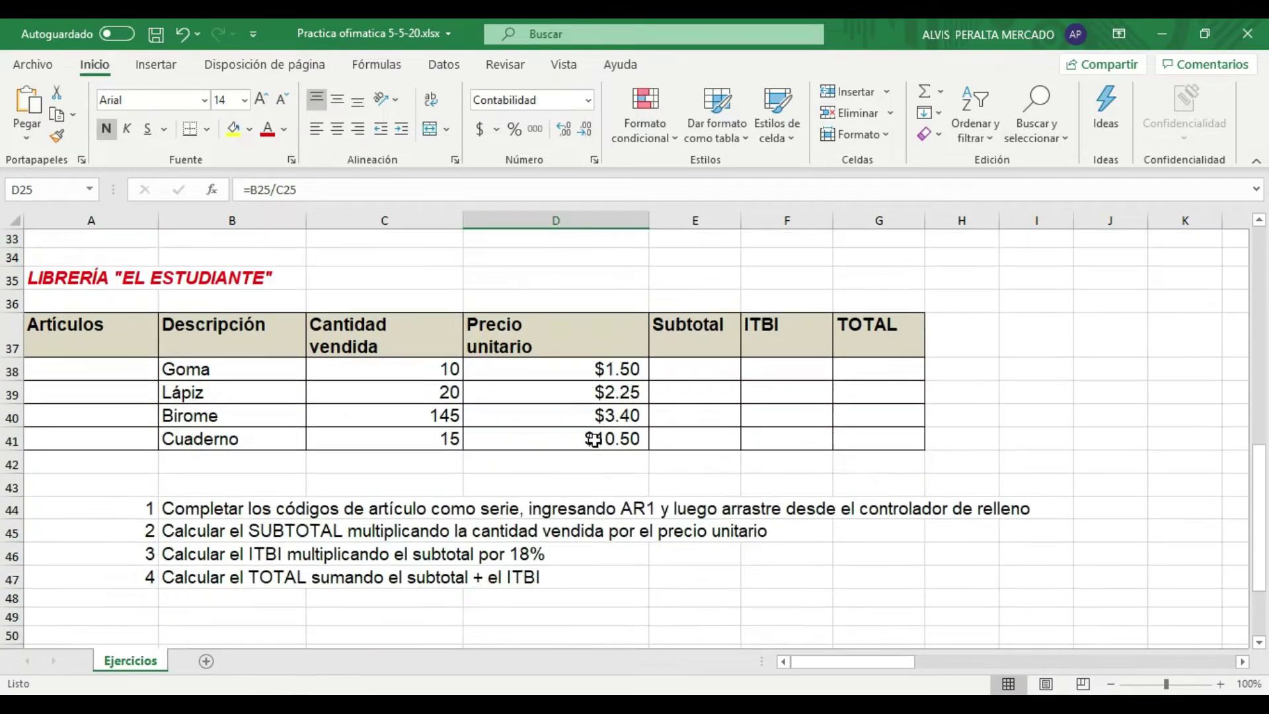
{"action": "scroll", "coordinate": [438, 531], "scroll_direction": "down", "scroll_amount": 1}
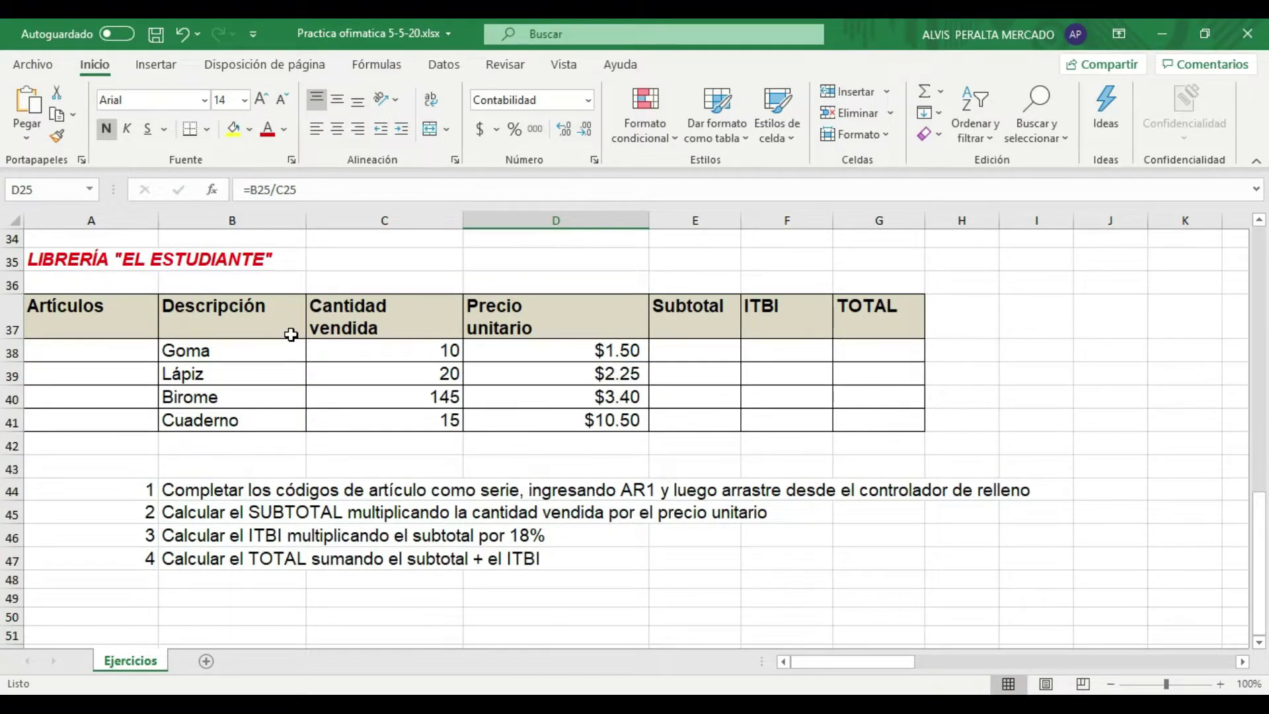
{"action": "left_click", "coordinate": [195, 491]}
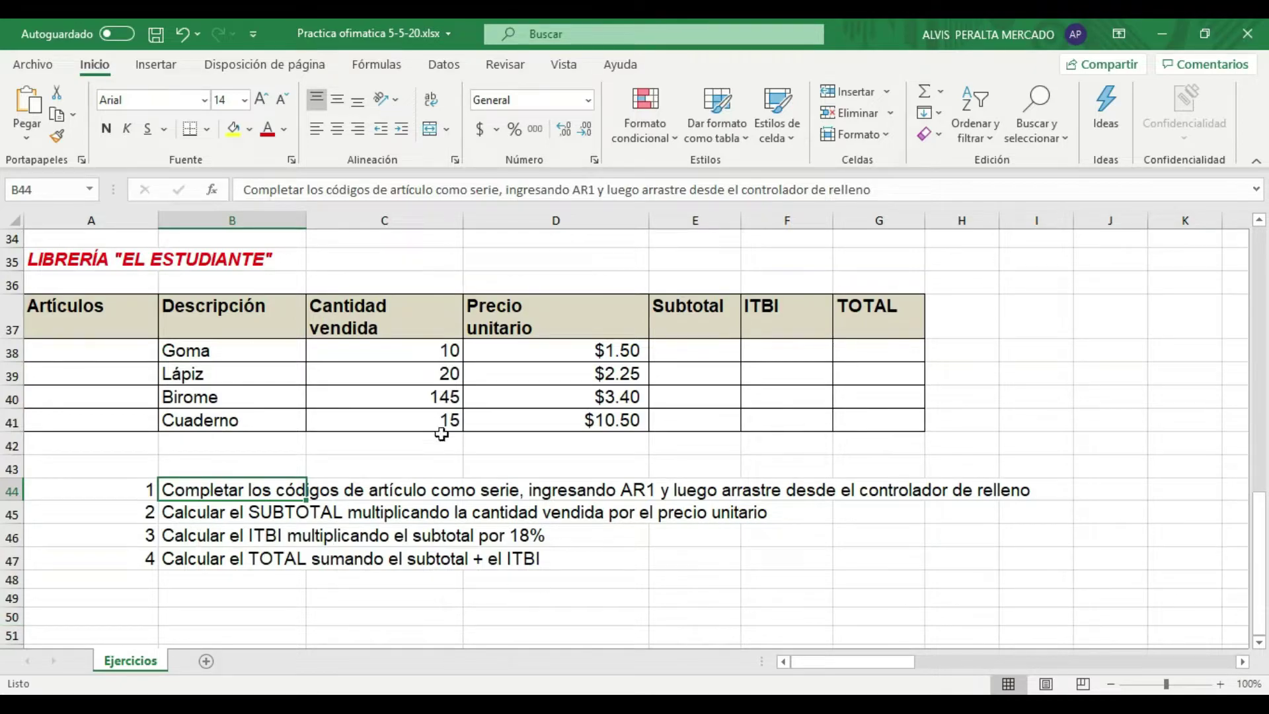
{"action": "left_click", "coordinate": [44, 349]}
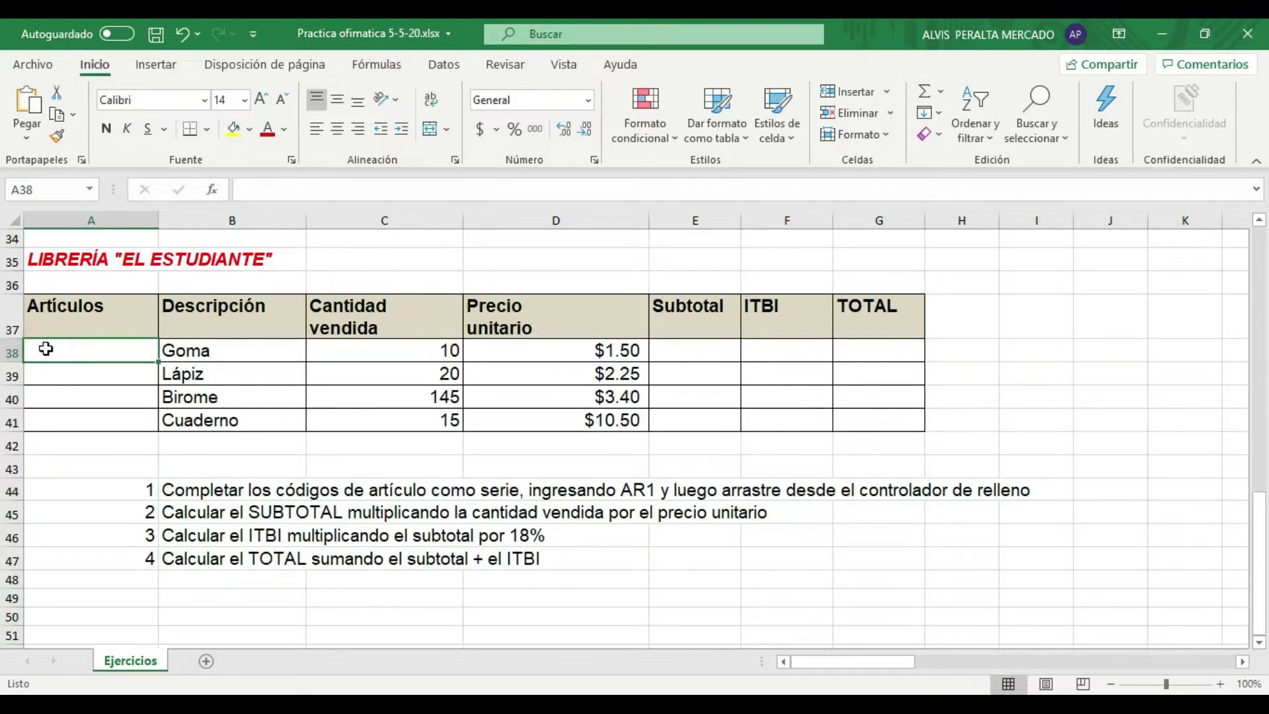
{"action": "left_click", "coordinate": [644, 489]}
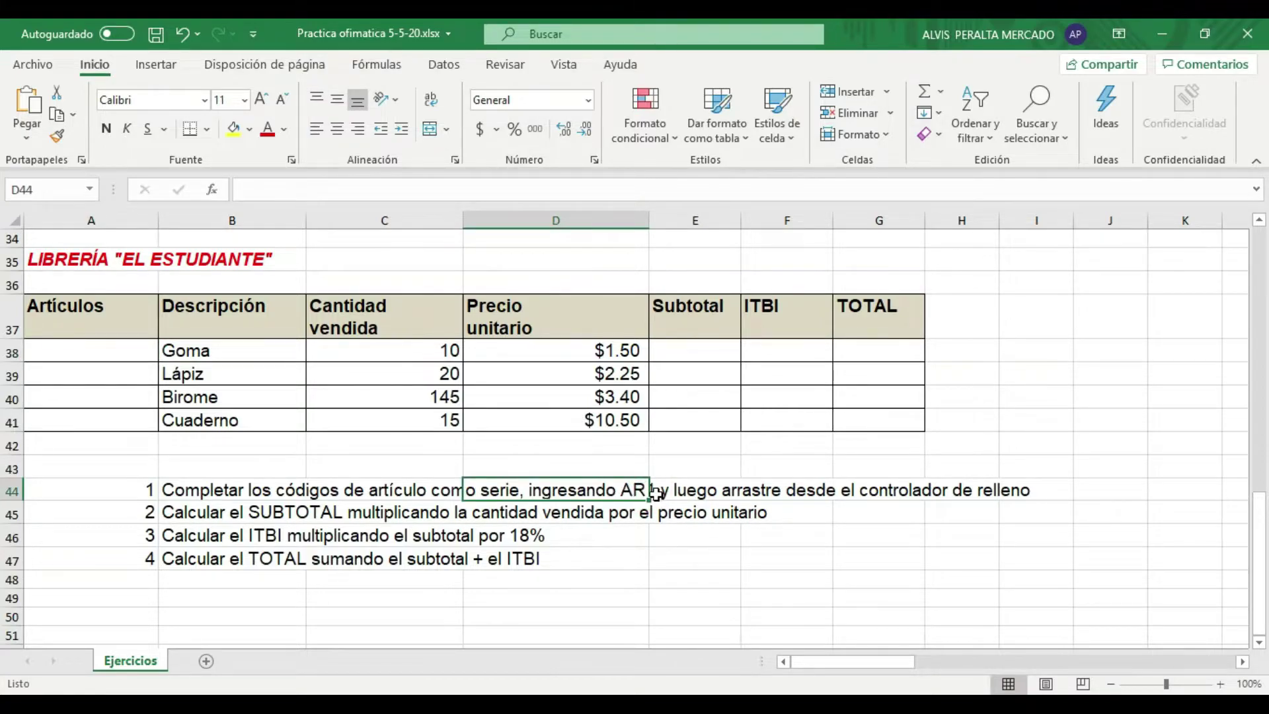
{"action": "left_click", "coordinate": [656, 491]}
{"action": "left_click_drag", "start_coordinate": [638, 532], "coordinate": [628, 556]}
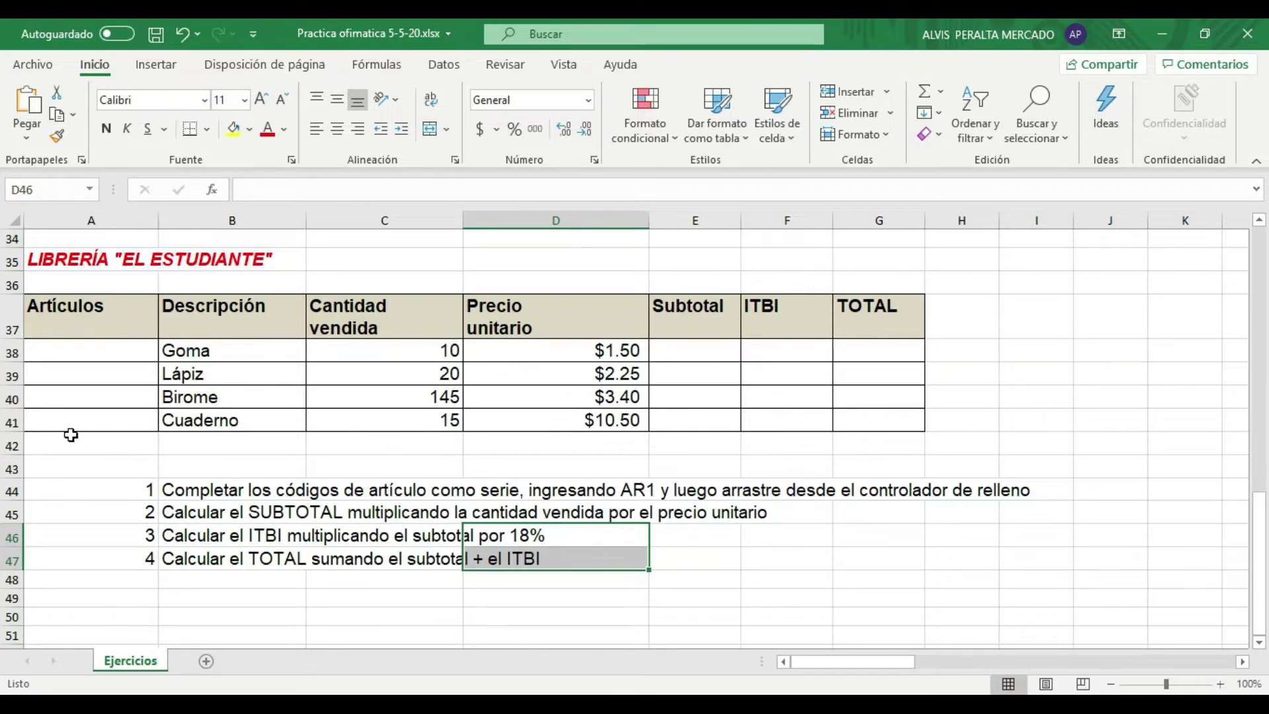
Step: Enter AR1 in A38 and extend it into the series AR2–AR4 down to A41
{"action": "left_click", "coordinate": [39, 356]}
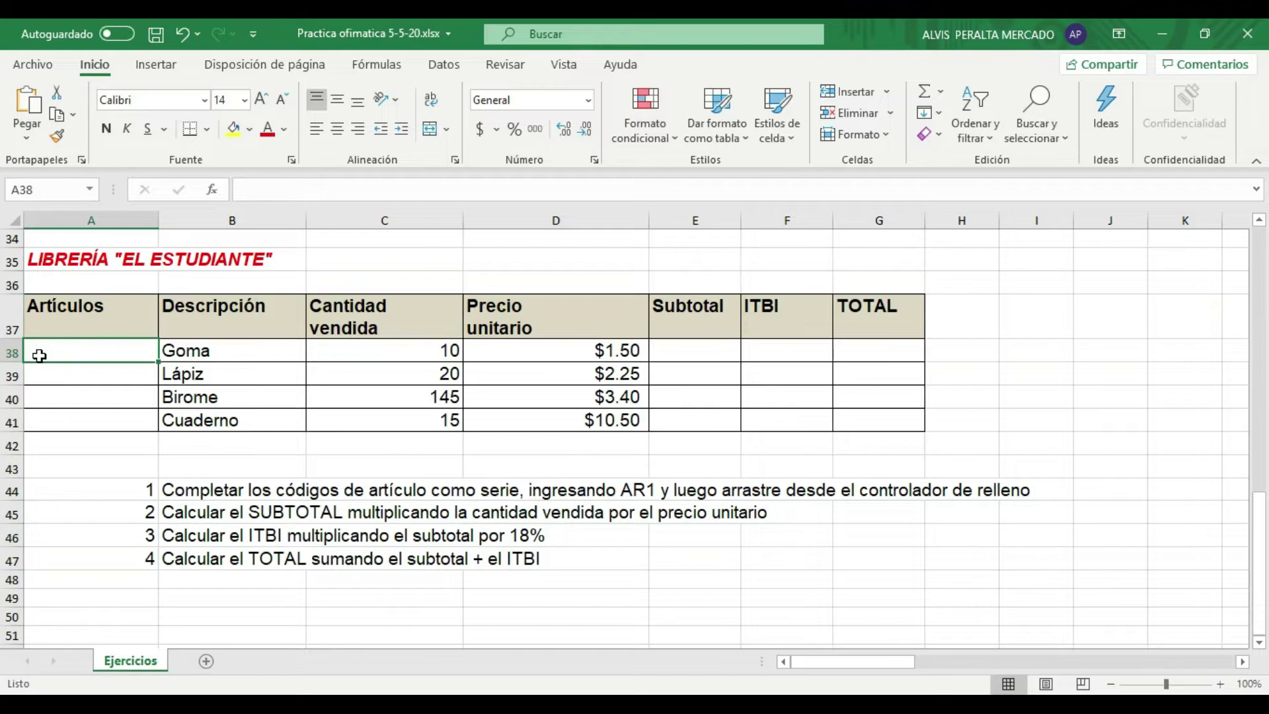
{"action": "type", "text": "A"}
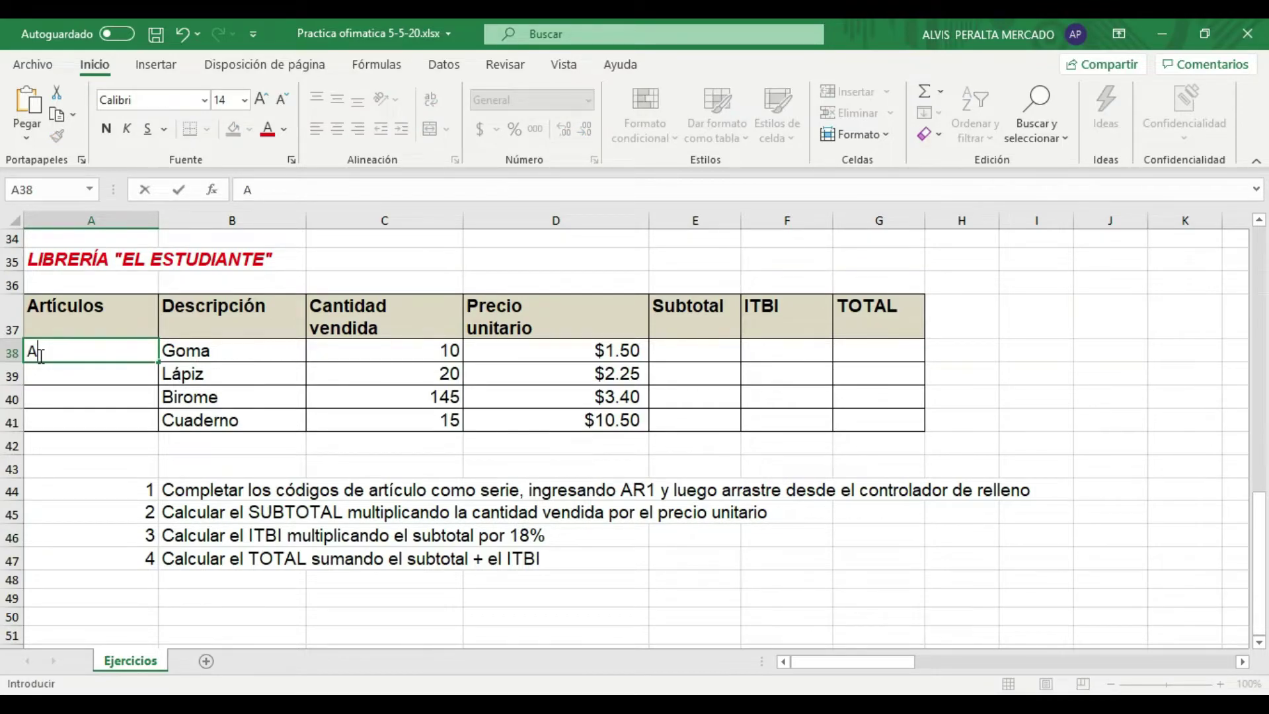
{"action": "type", "text": "R!"}
{"action": "key", "text": "BackSpace"}
{"action": "type", "text": "1"}
{"action": "left_click_drag", "start_coordinate": [158, 364], "coordinate": [138, 428]}
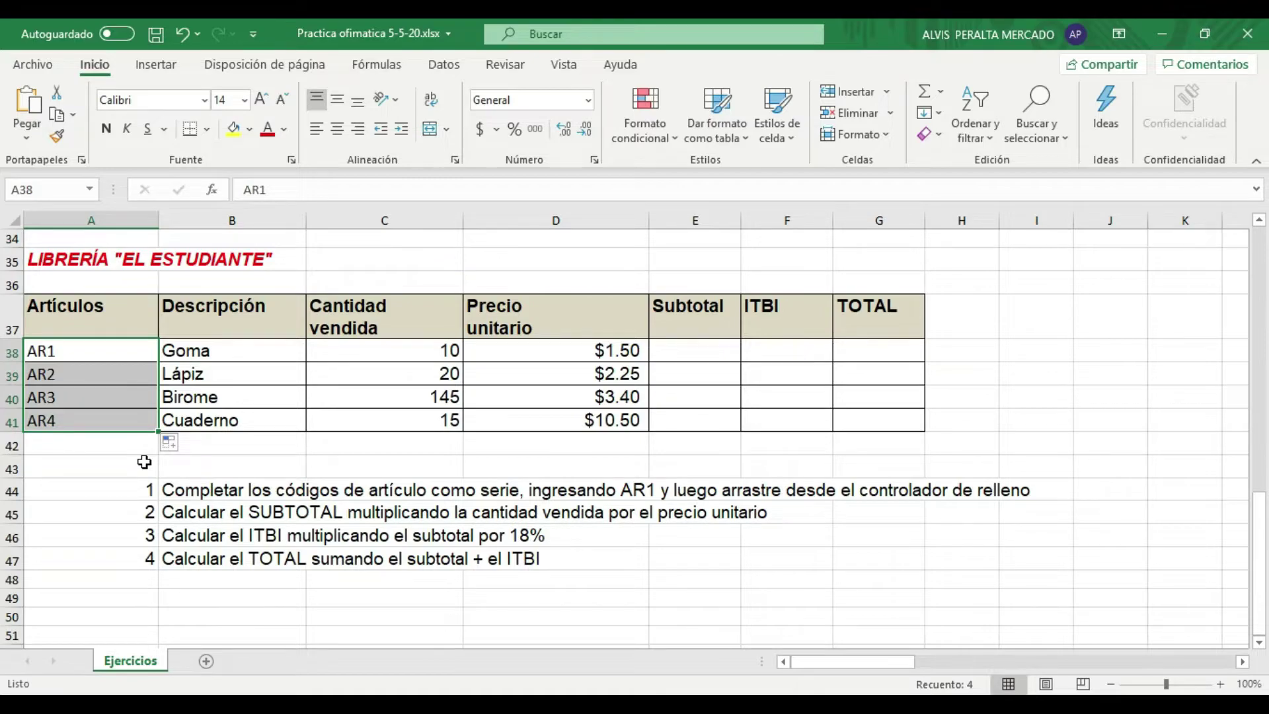
{"action": "left_click", "coordinate": [86, 345]}
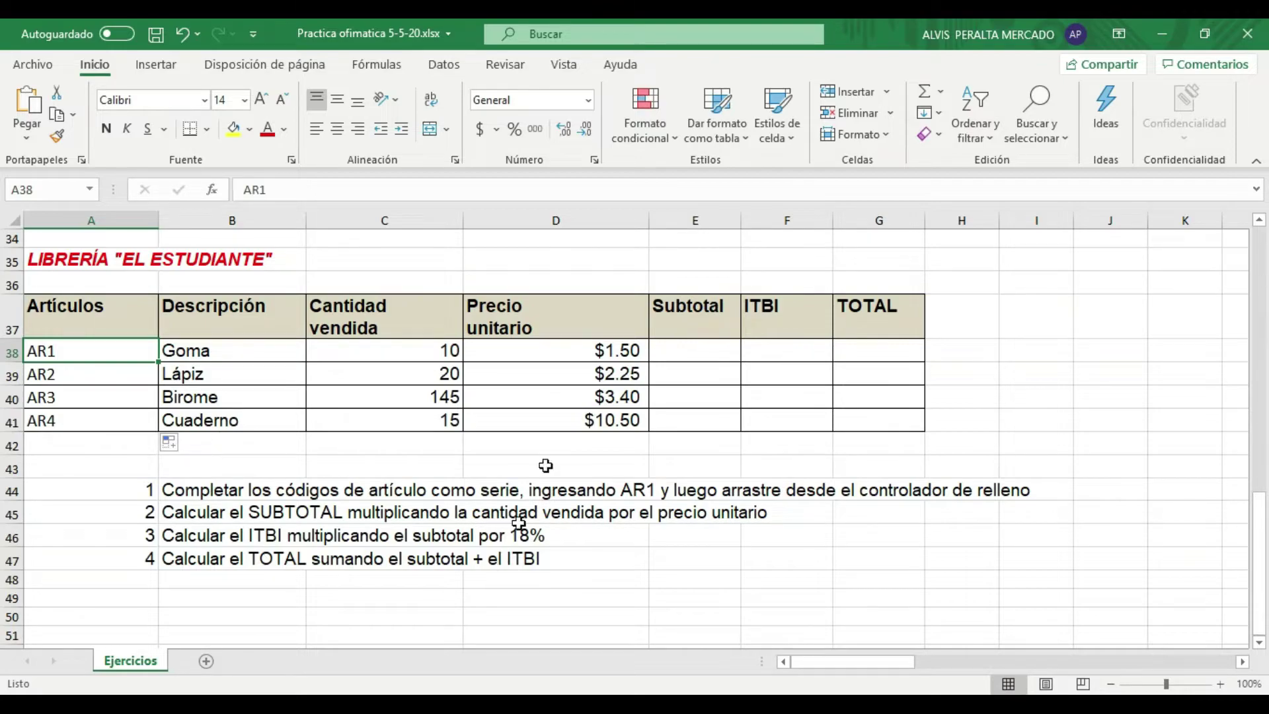
Step: Enter =C38*D38 in E38 for a $15.00 subtotal
{"action": "left_click", "coordinate": [705, 352]}
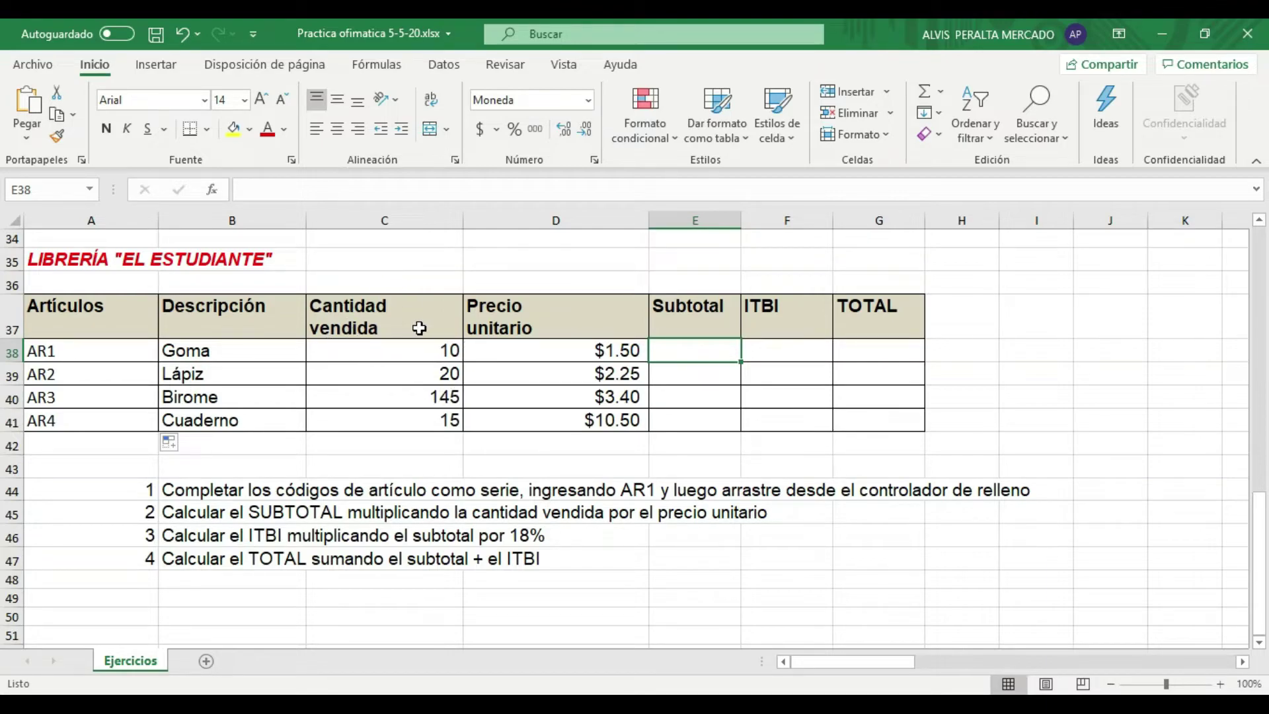
{"action": "type", "text": "="}
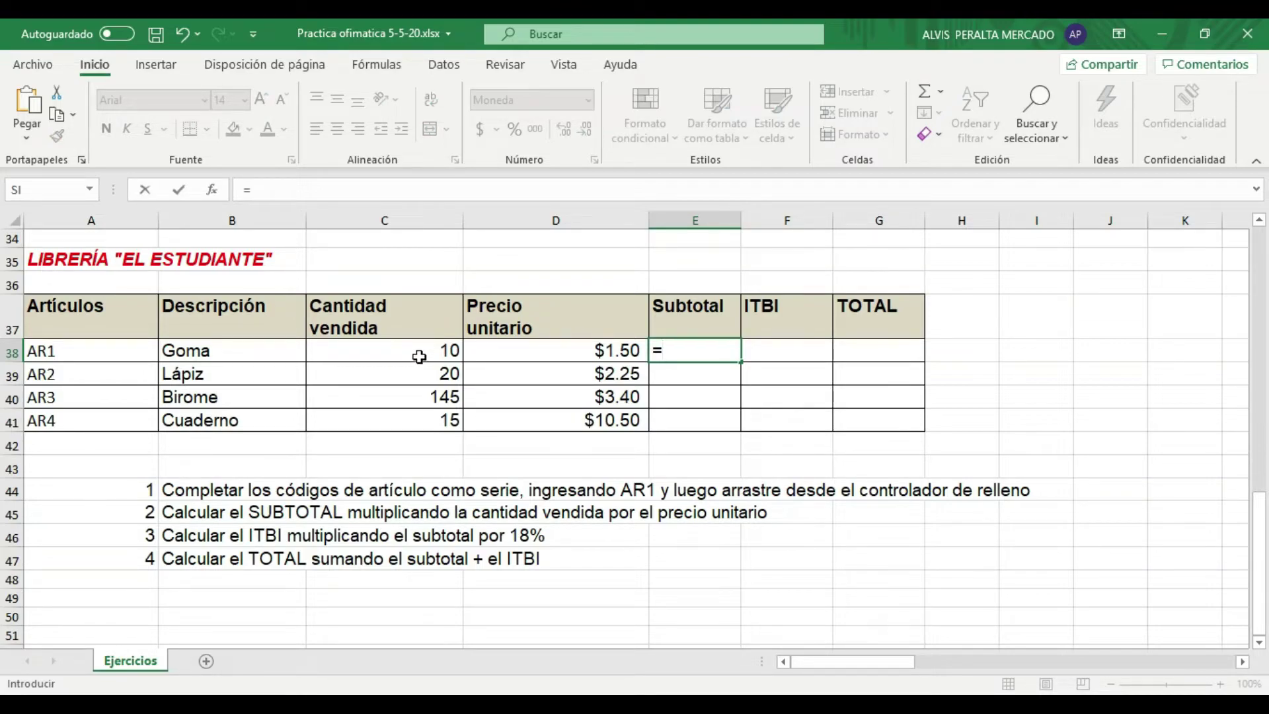
{"action": "left_click", "coordinate": [384, 354]}
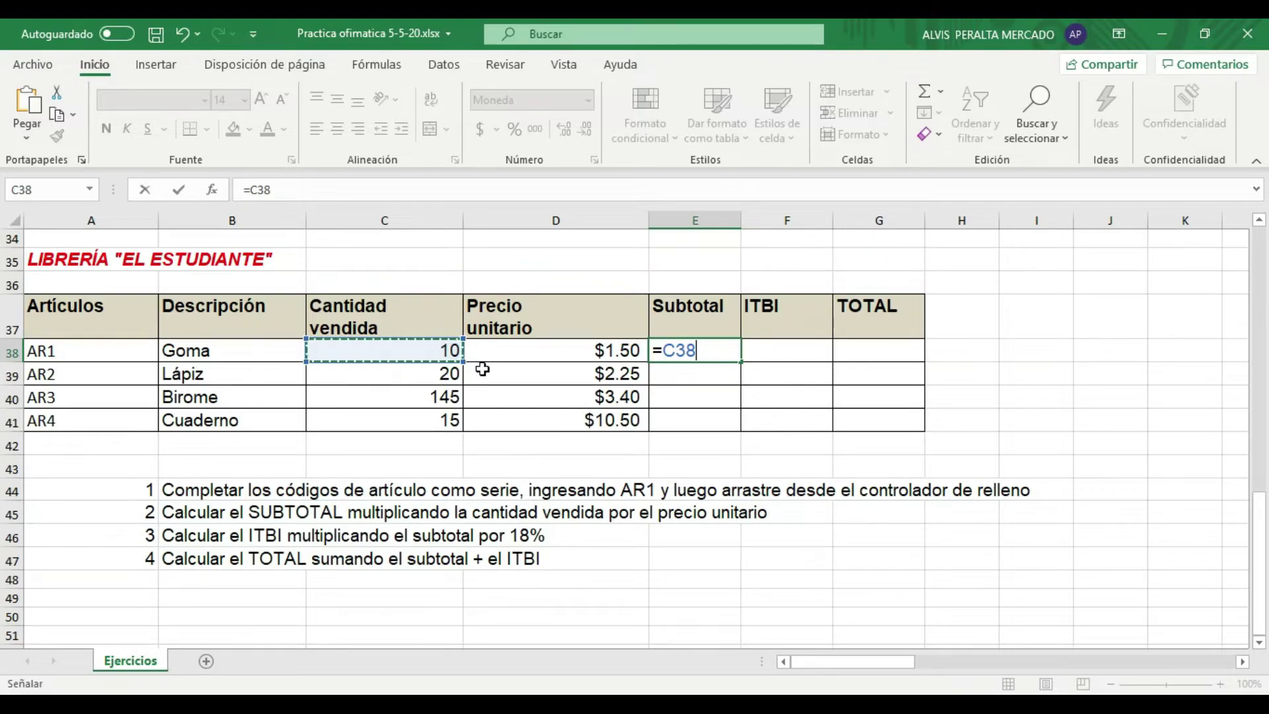
{"action": "type", "text": "*"}
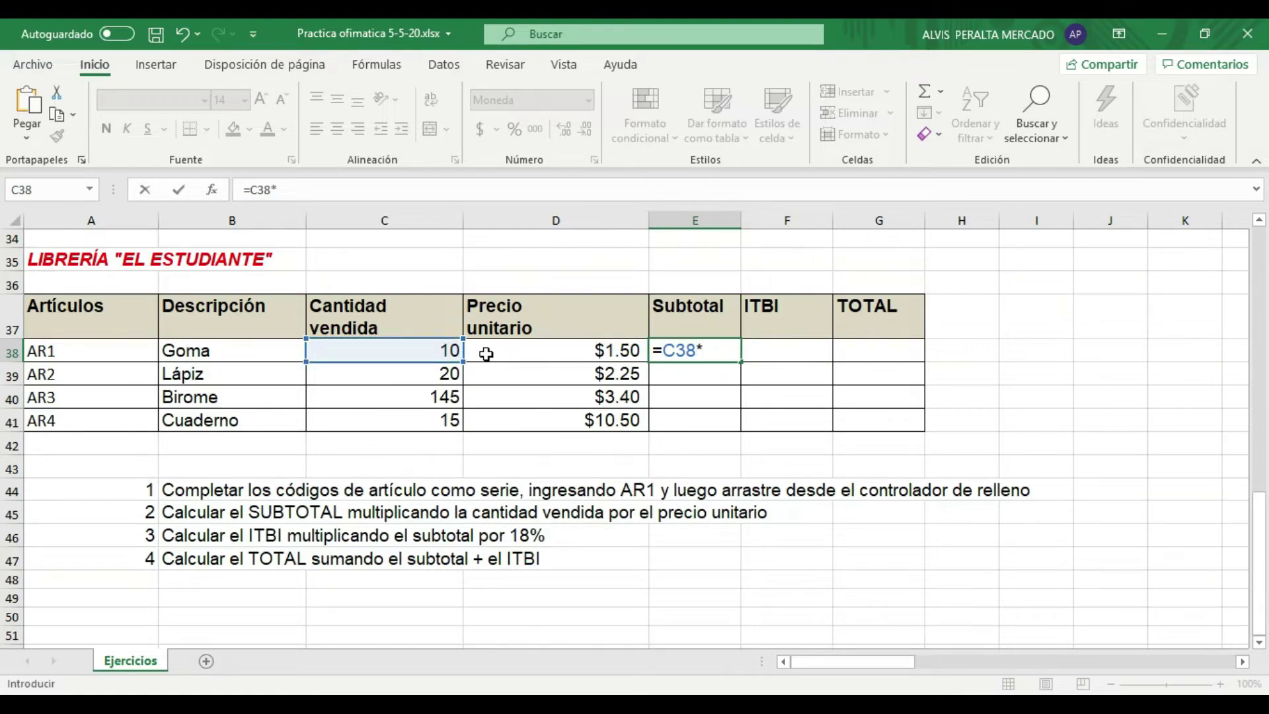
{"action": "left_click", "coordinate": [489, 352]}
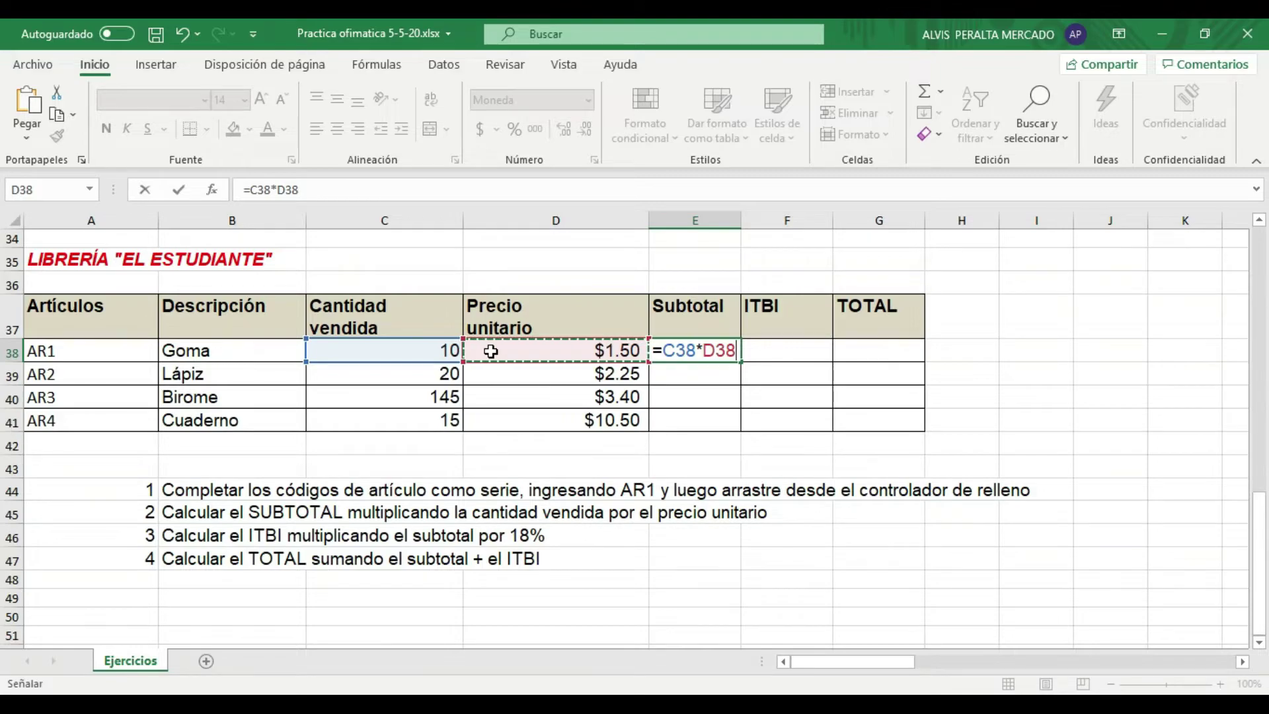
{"action": "key", "text": "Return"}
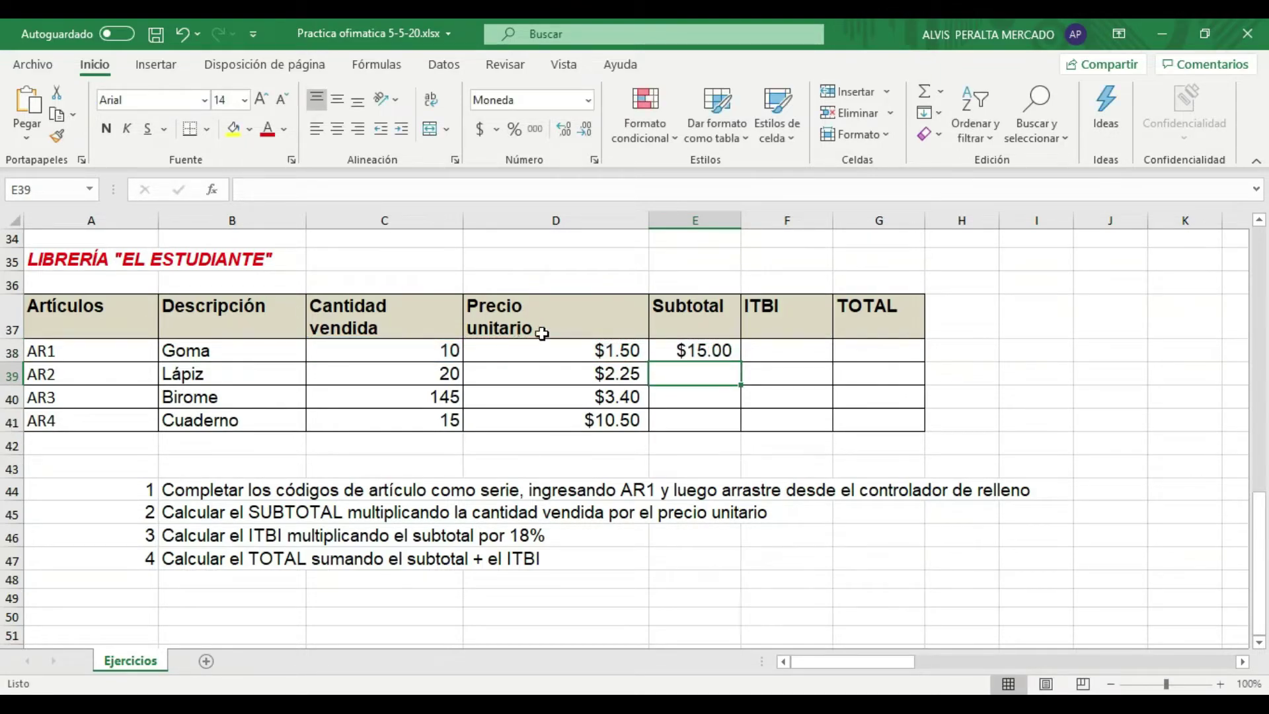
Step: Copy the subtotal formula down to E41, giving $45.00, $493.00 and $157.50
{"action": "left_click", "coordinate": [723, 351]}
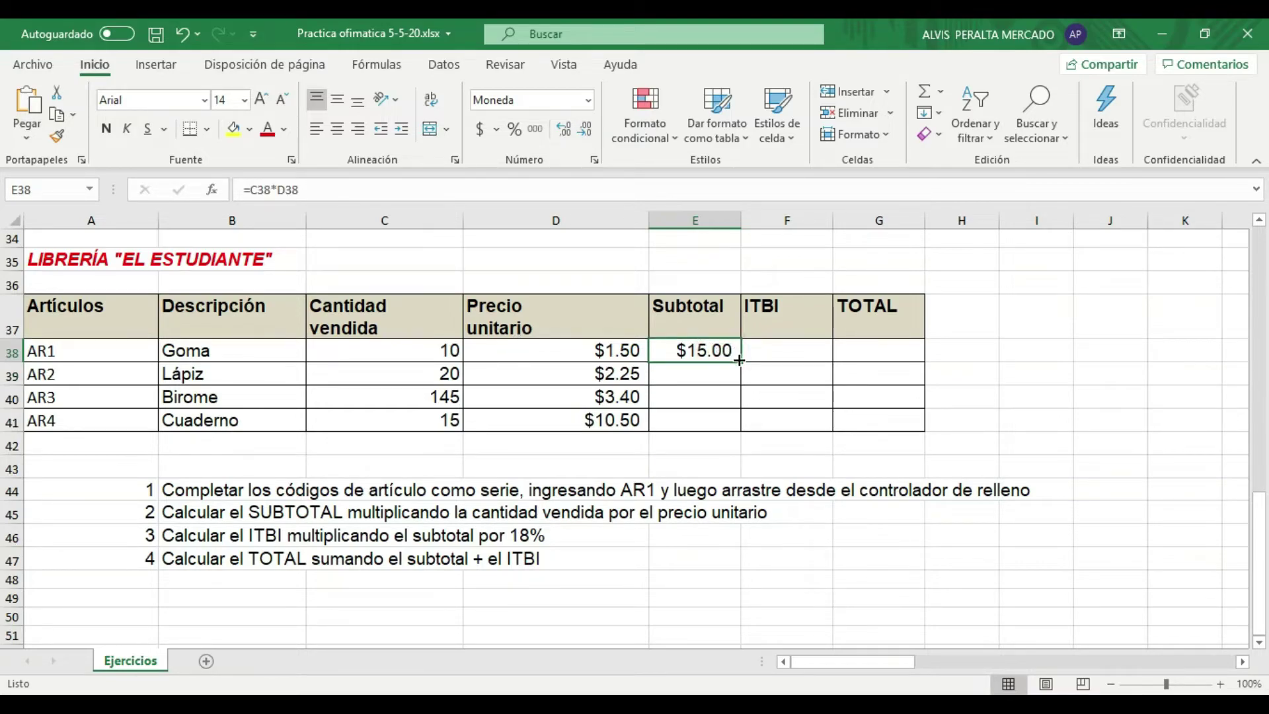
{"action": "left_click_drag", "start_coordinate": [739, 359], "coordinate": [729, 432]}
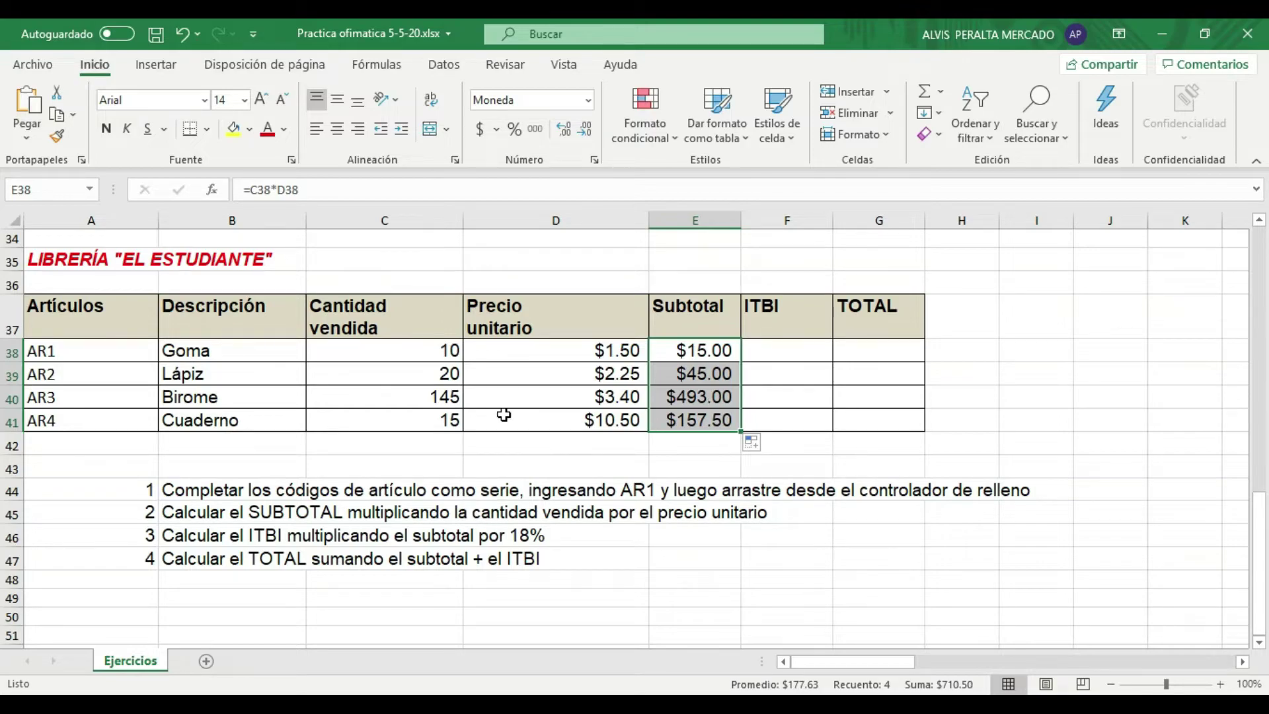
{"action": "left_click", "coordinate": [727, 352]}
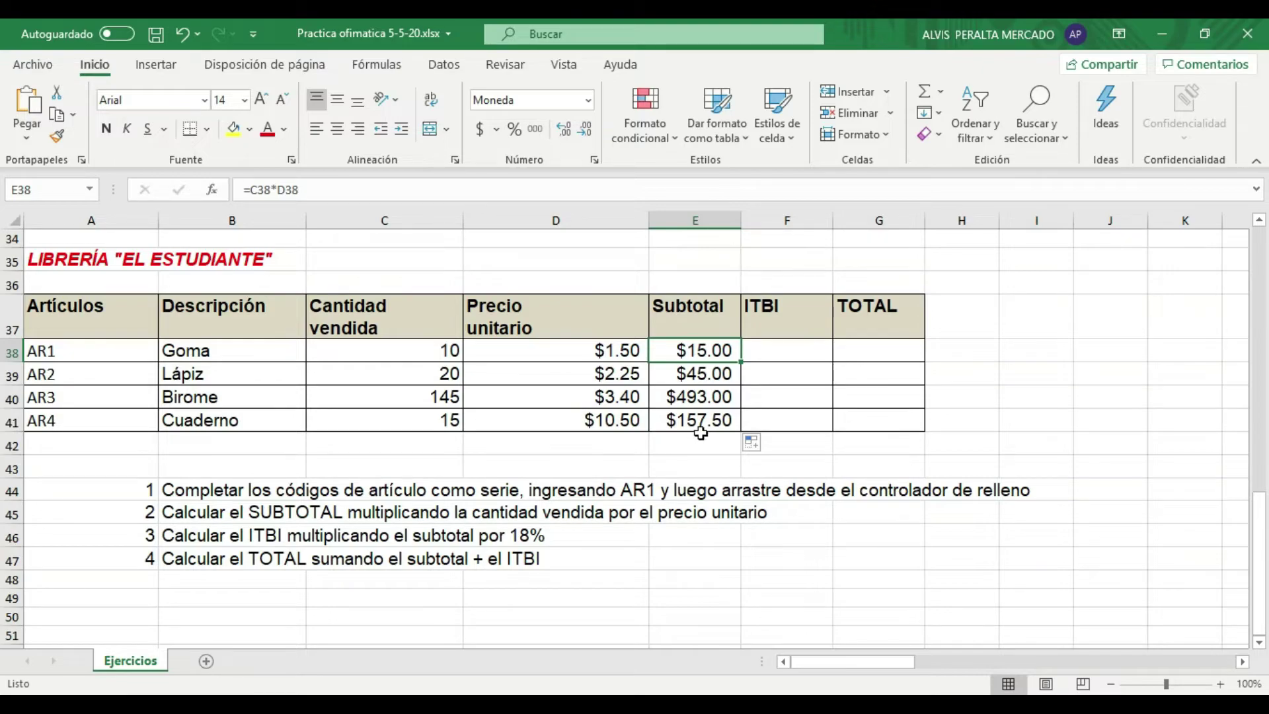
{"action": "left_click", "coordinate": [790, 352]}
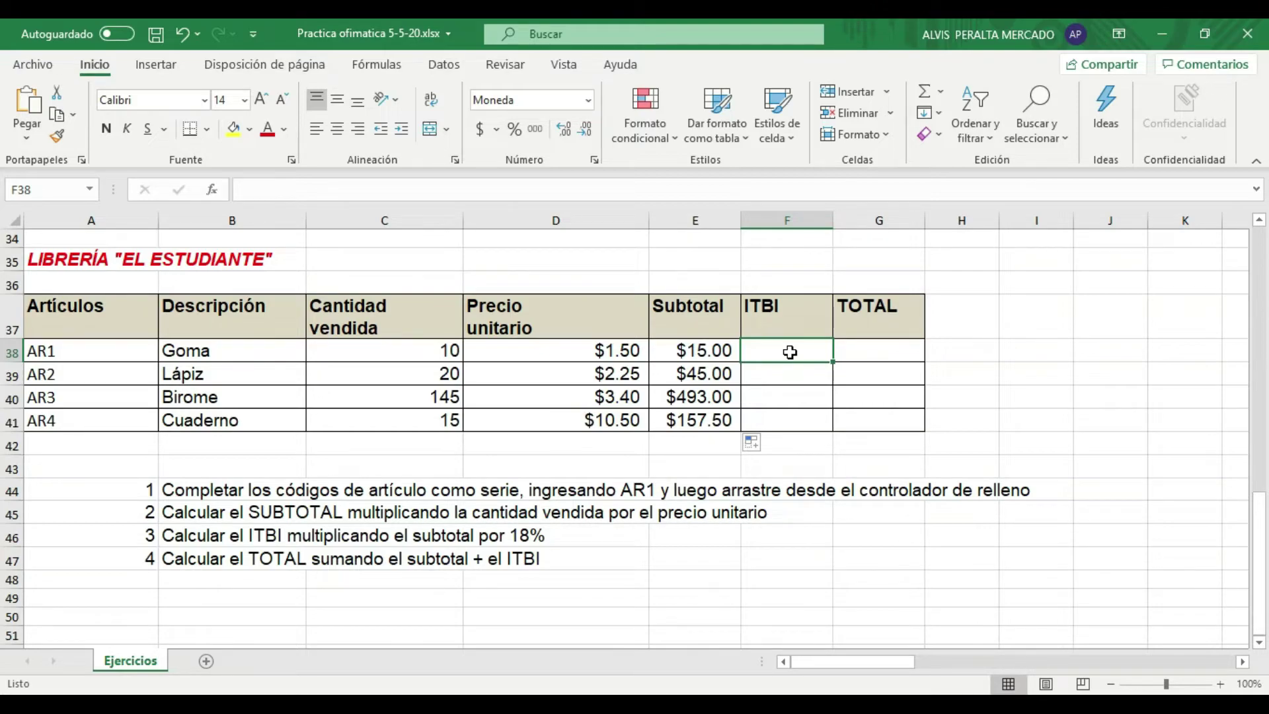
Step: Enter =E38*18% in F38 and copy it down to F41 ($2.70, $8.10, $88.74, $28.35)
{"action": "type", "text": "="}
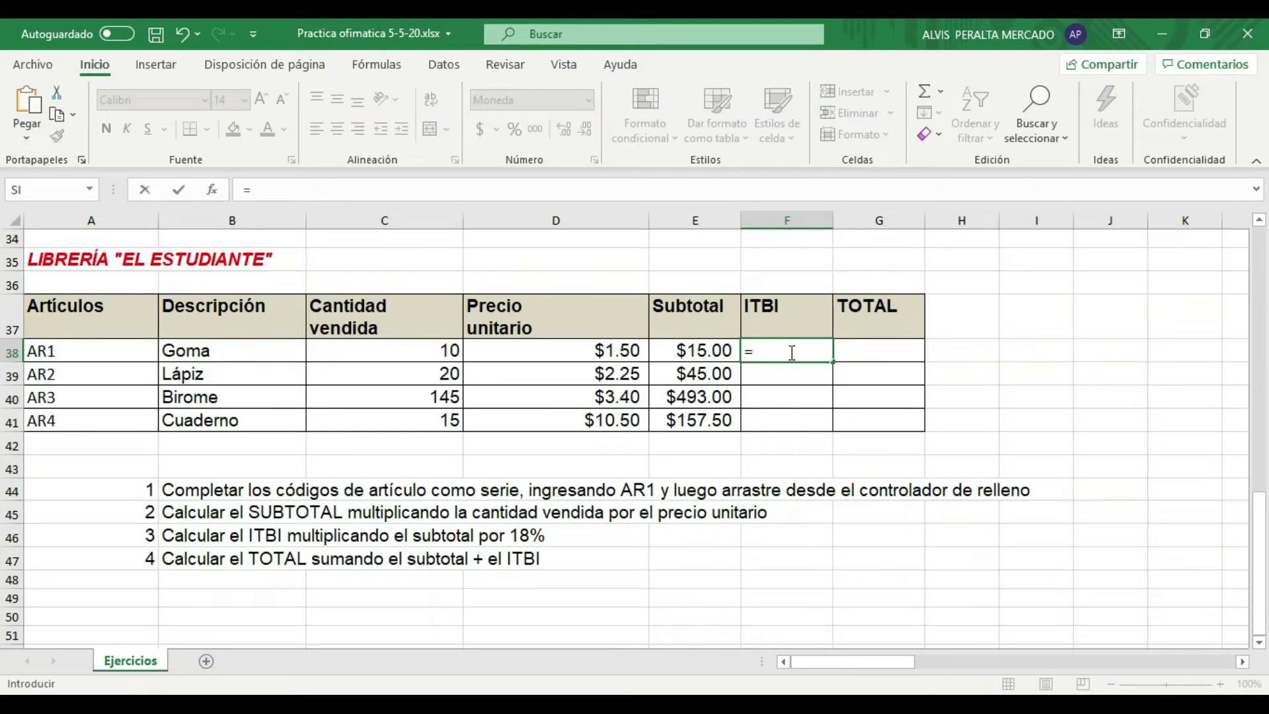
{"action": "left_click", "coordinate": [706, 350]}
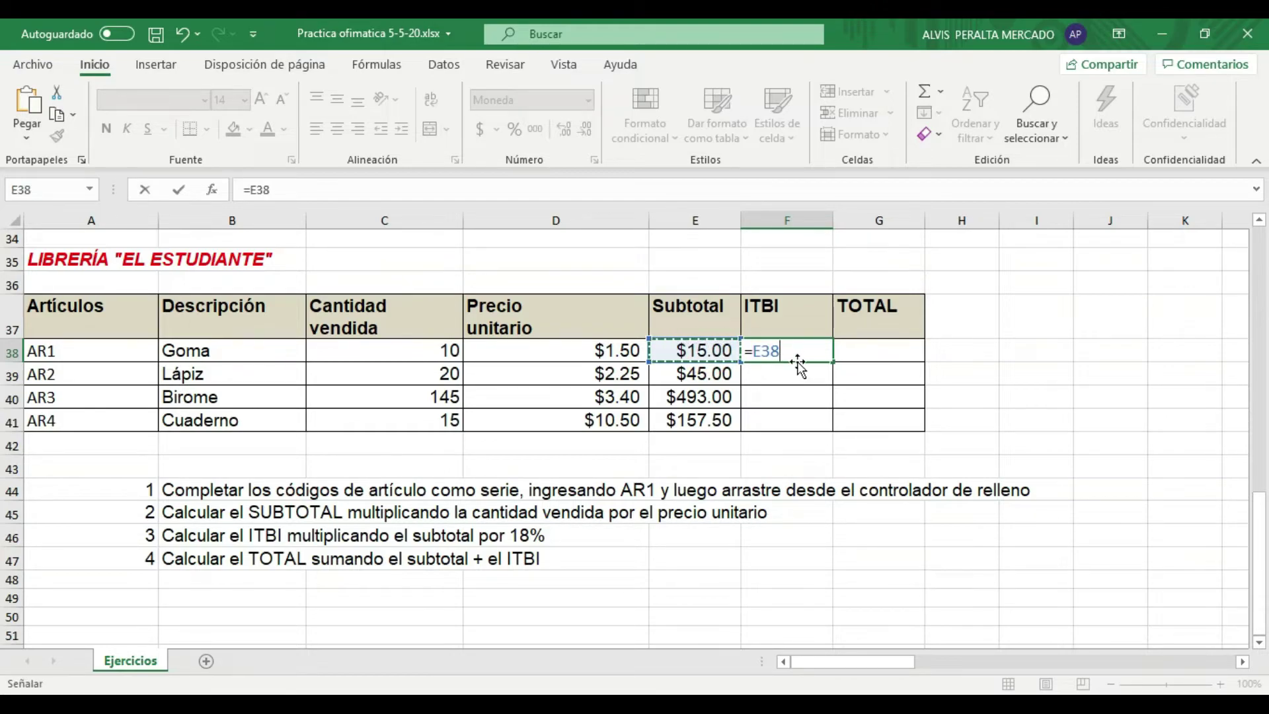
{"action": "type", "text": "*"}
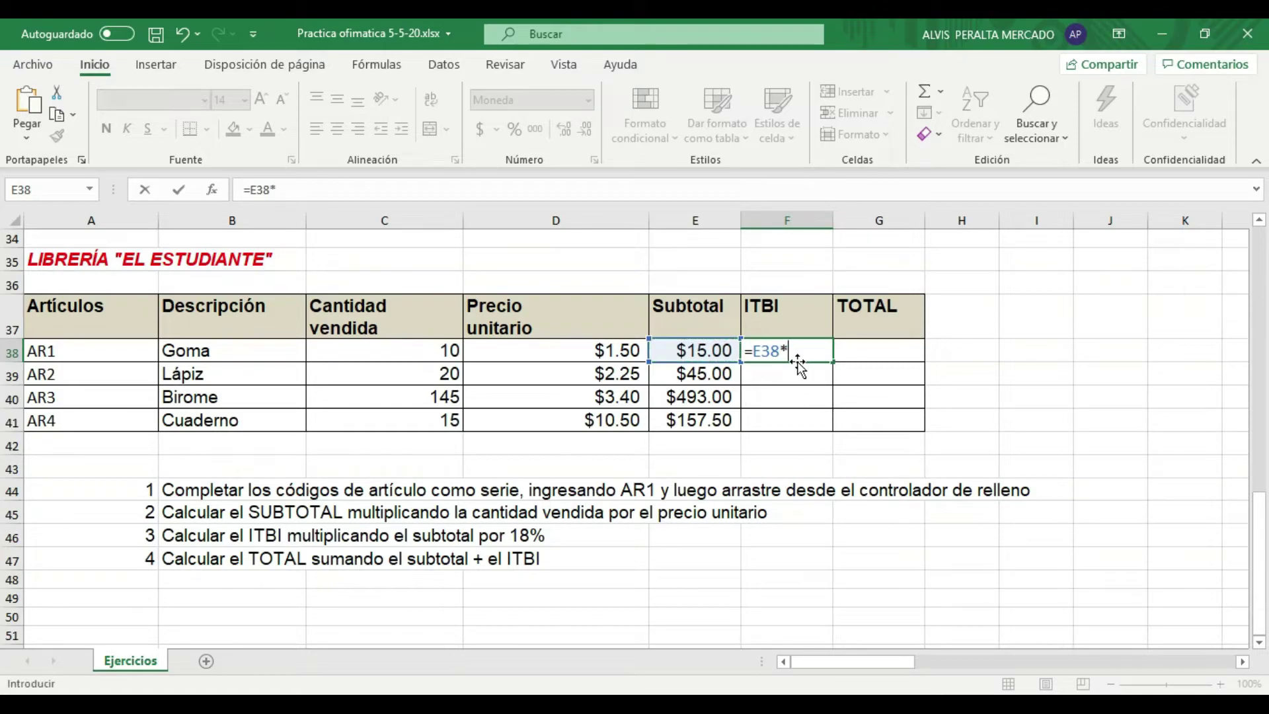
{"action": "type", "text": "18"}
{"action": "type", "text": "%"}
{"action": "key", "text": "Return"}
{"action": "left_click", "coordinate": [765, 349]}
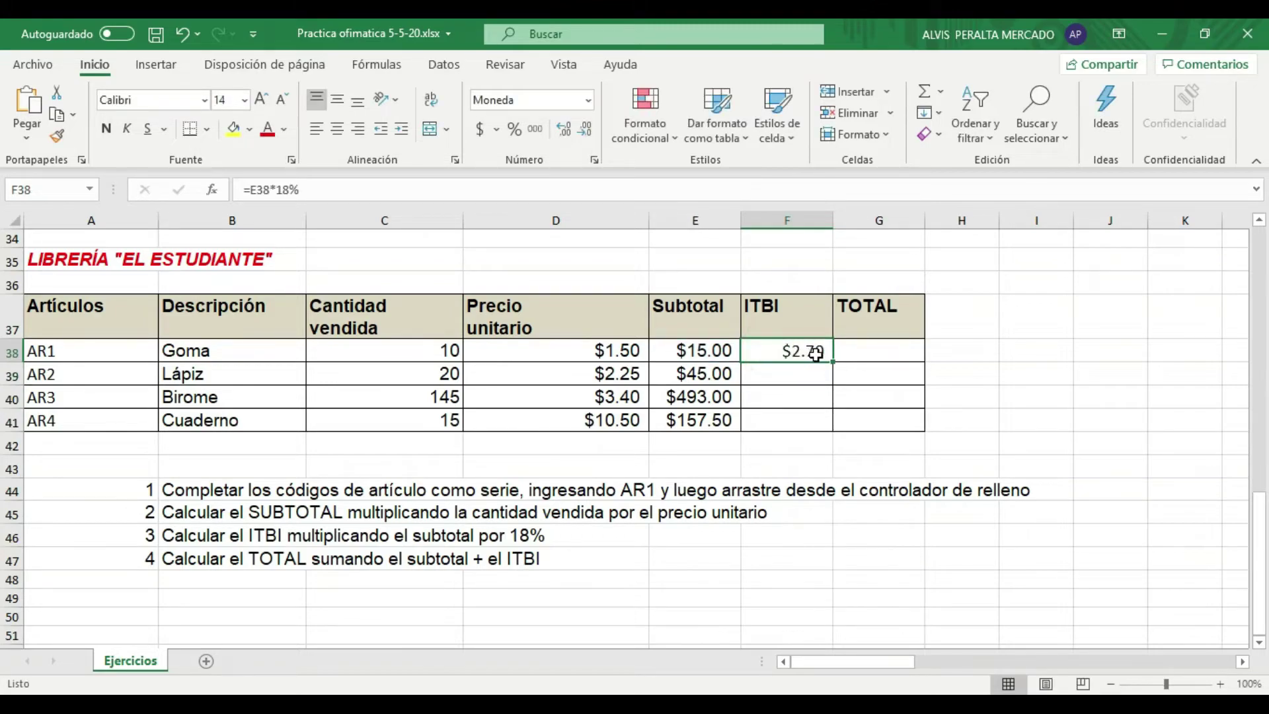
{"action": "left_click_drag", "start_coordinate": [832, 361], "coordinate": [823, 427]}
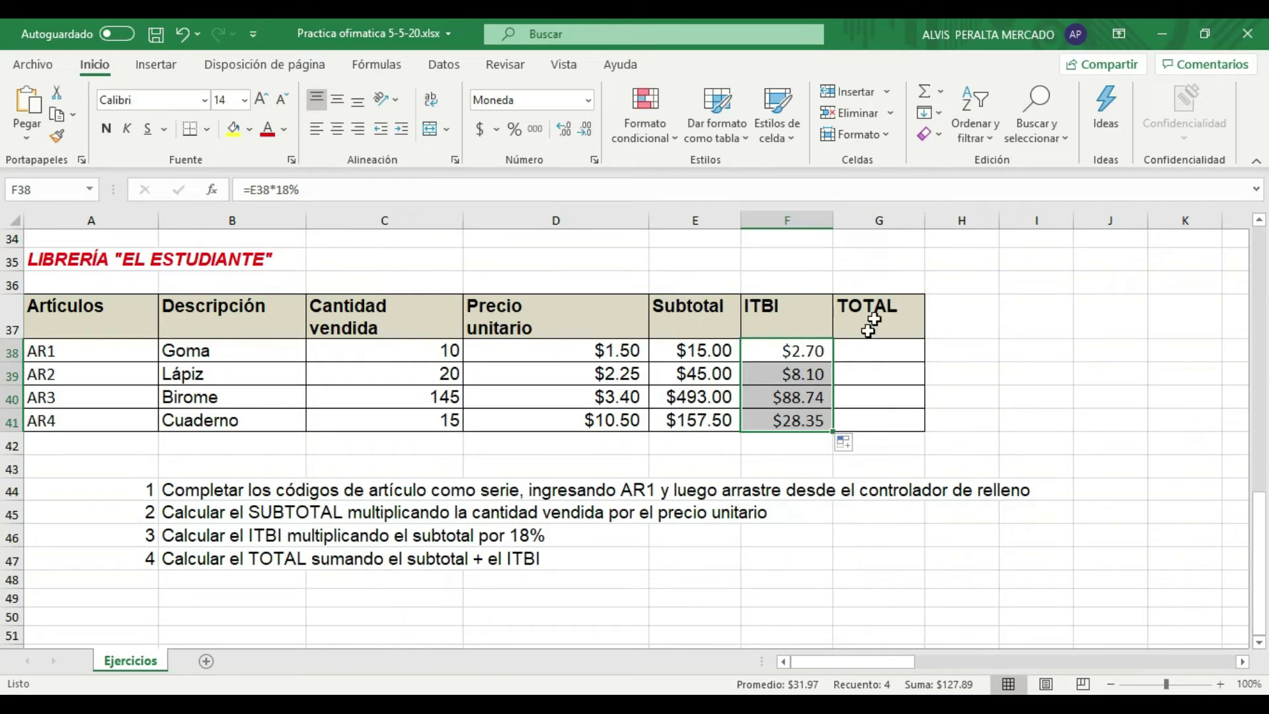
Step: Enter =E38+F38 in G38 and fill it down to G41 ($17.70 through $185.85)
{"action": "left_click", "coordinate": [883, 344]}
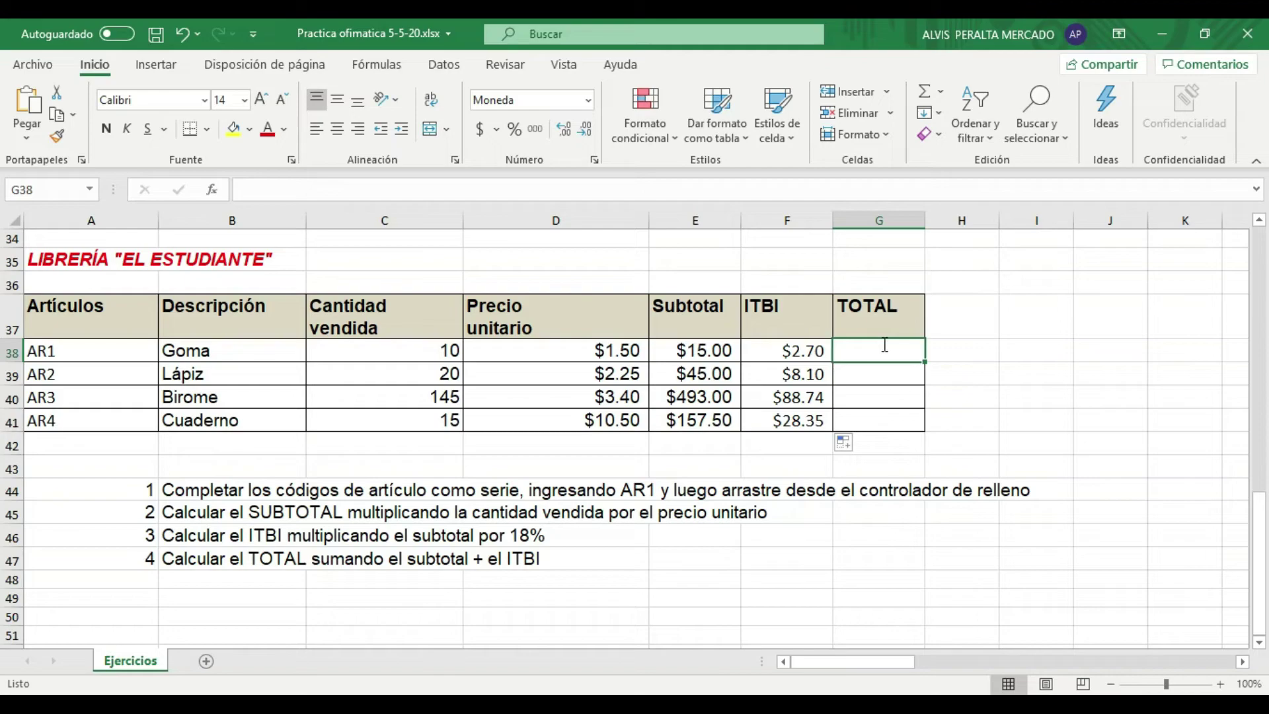
{"action": "type", "text": "="}
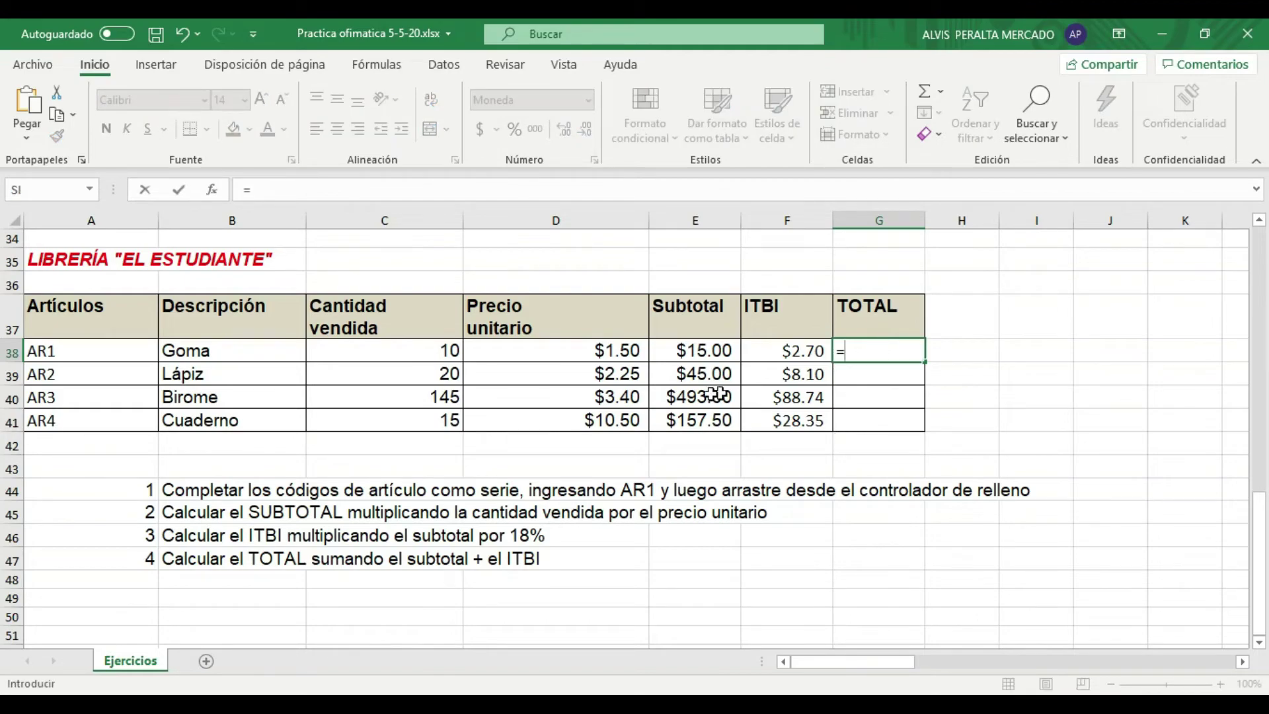
{"action": "left_click", "coordinate": [688, 347]}
{"action": "type", "text": "+"}
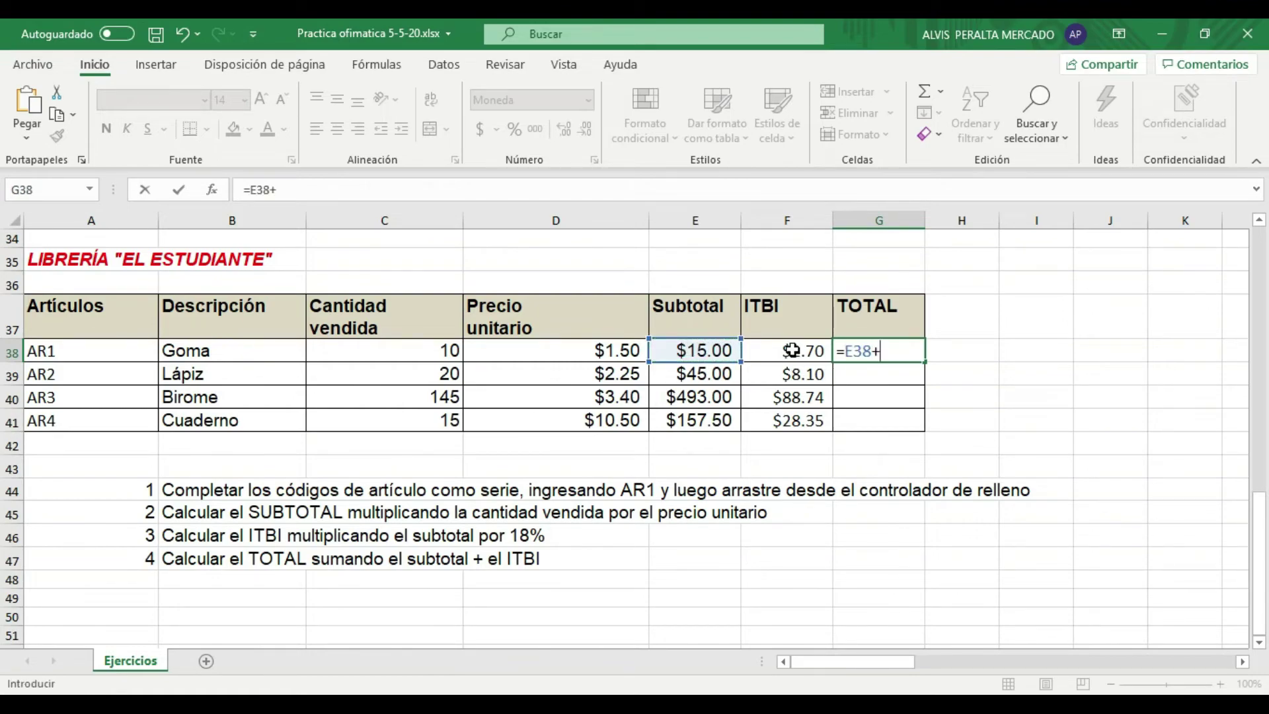
{"action": "left_click", "coordinate": [792, 350]}
{"action": "key", "text": "ctrl+Return"}
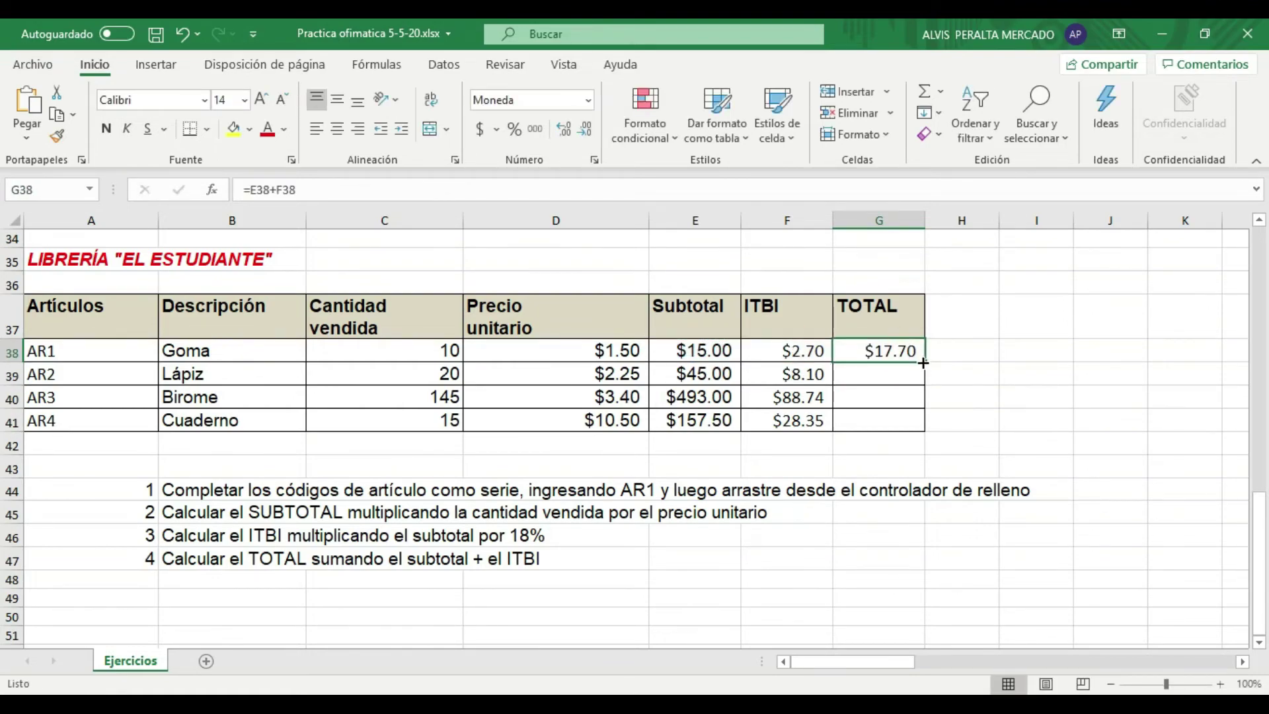
{"action": "double_click", "coordinate": [924, 360]}
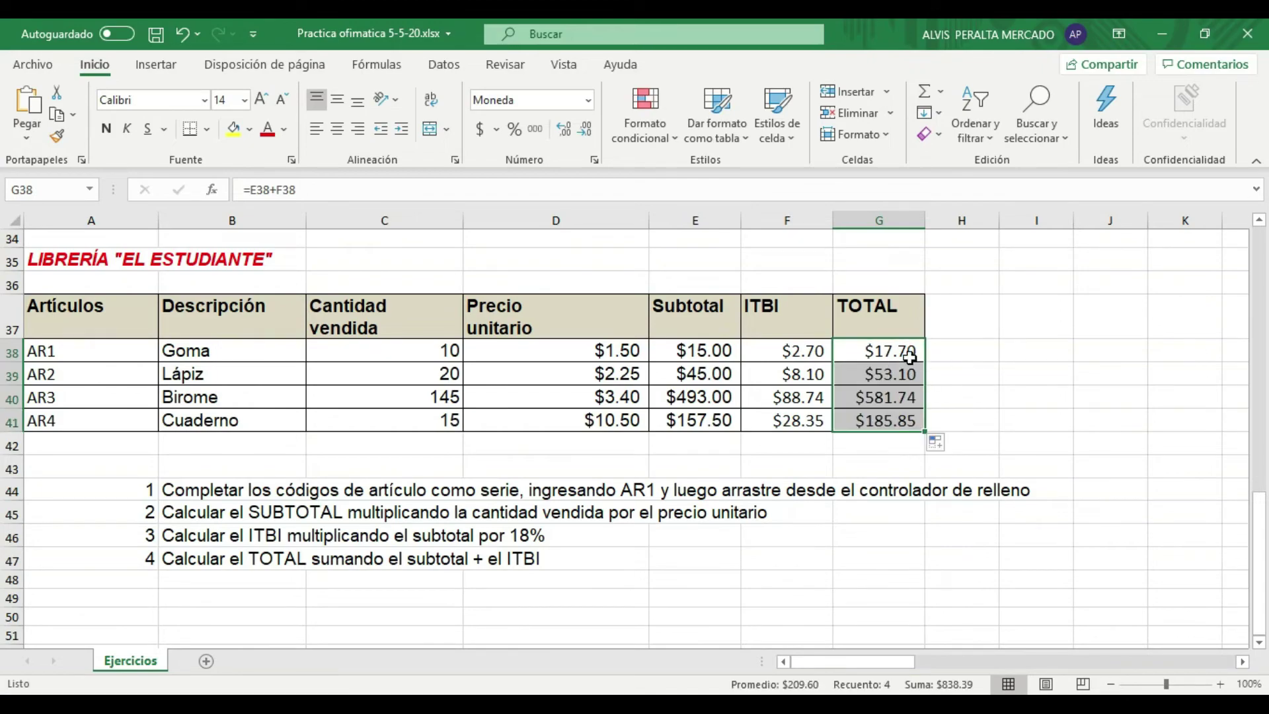